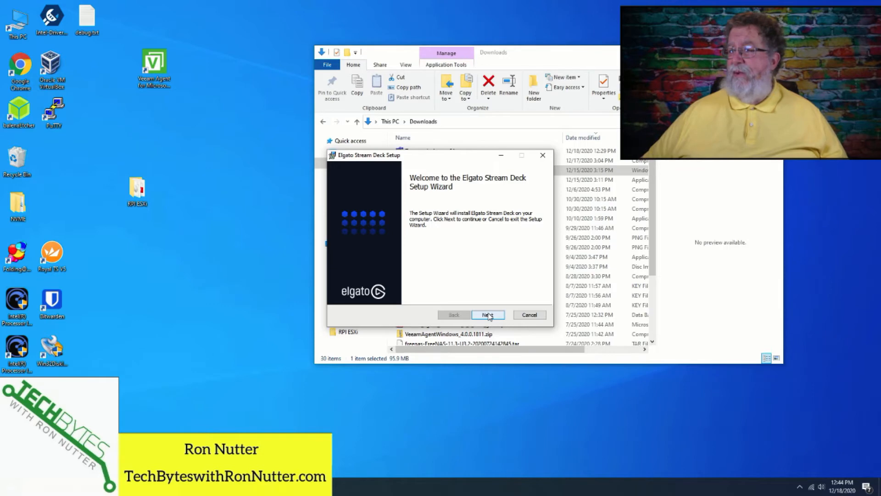
Install Elgato Stream Deck with the setup wizard, accepting the license terms and keeping the default destination folder.
click(488, 315)
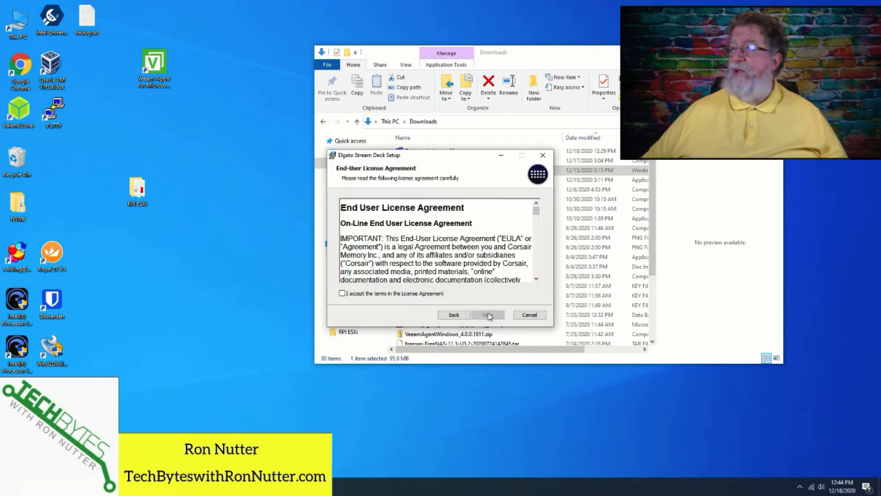
click(417, 294)
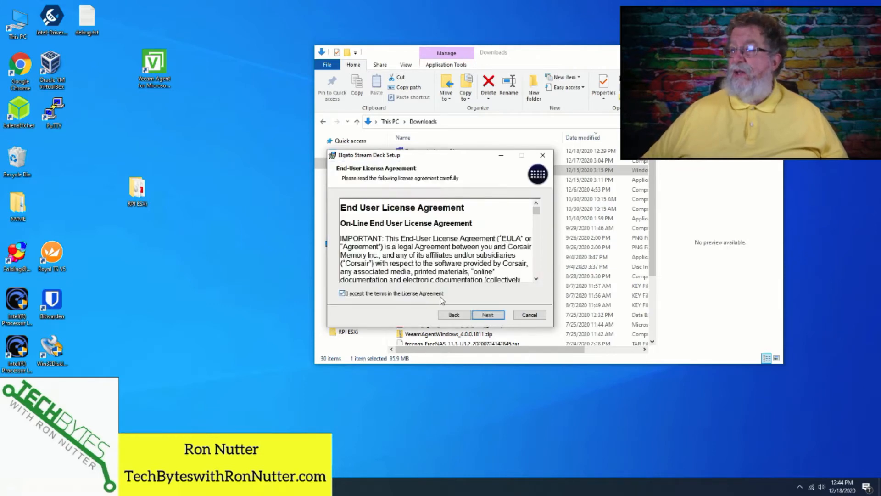
click(501, 320)
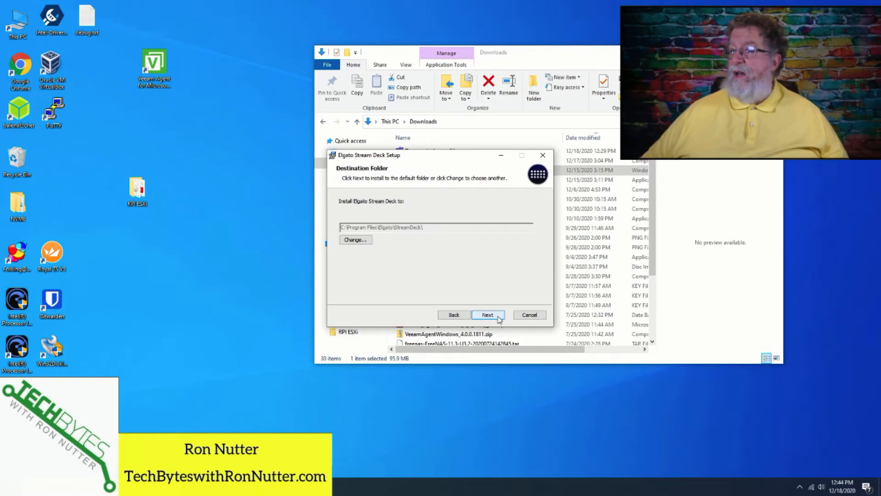
click(499, 319)
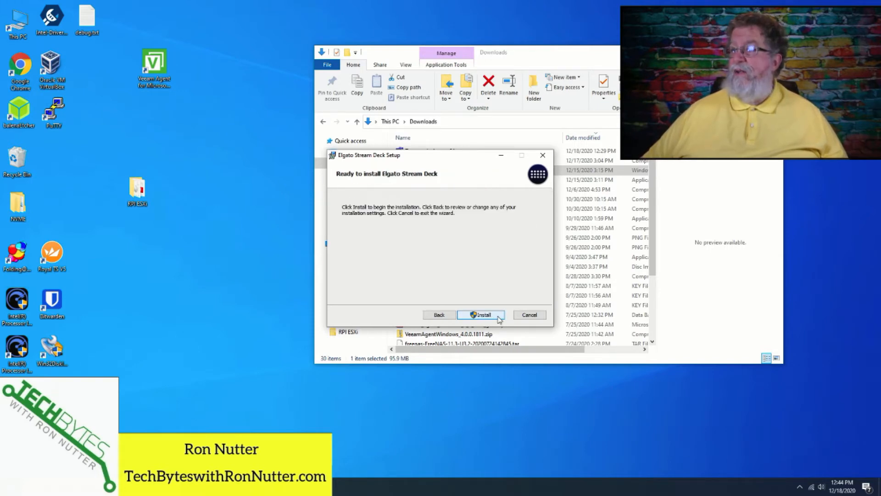
click(498, 317)
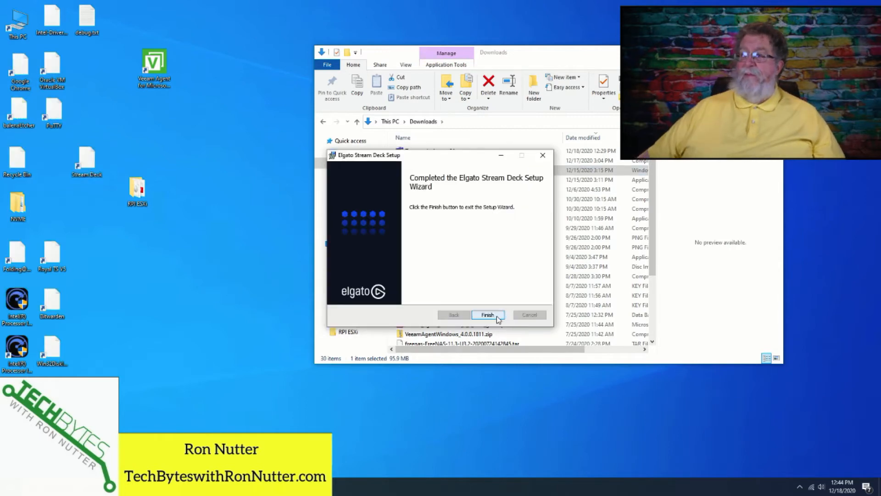
click(499, 318)
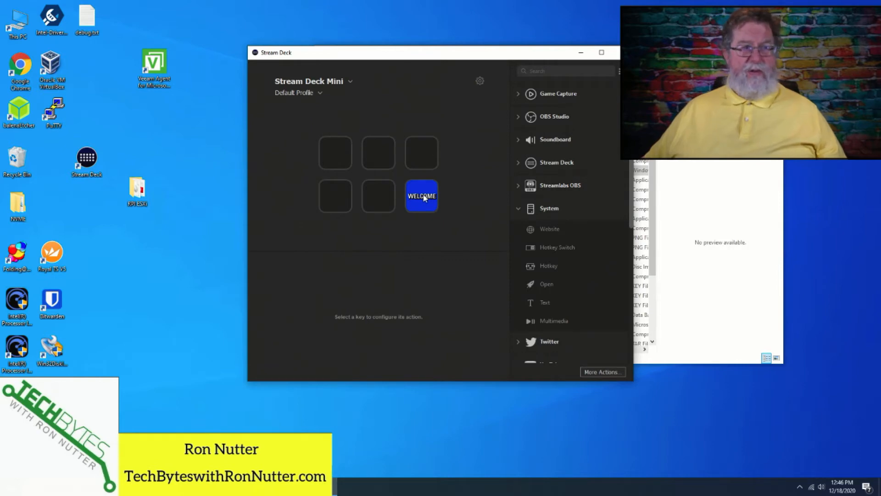
Delete the Welcome action from the Stream Deck Mini's default profile and confirm the deletion.
right_click(425, 197)
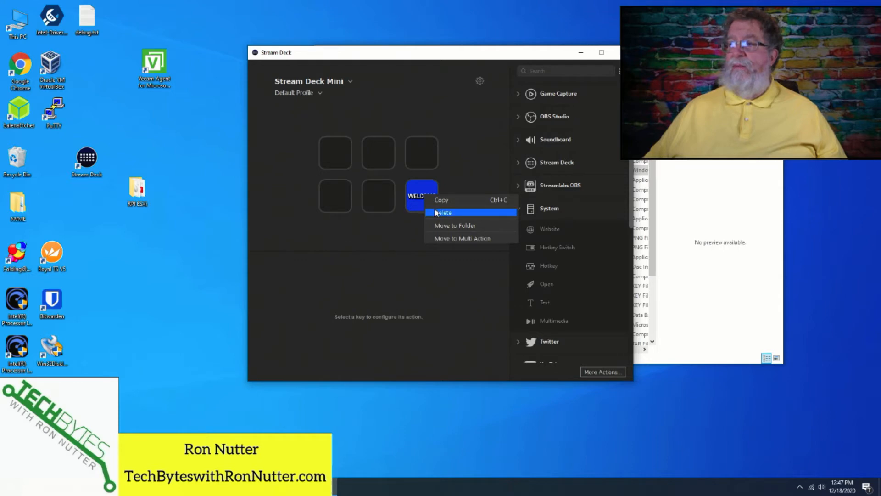
click(435, 213)
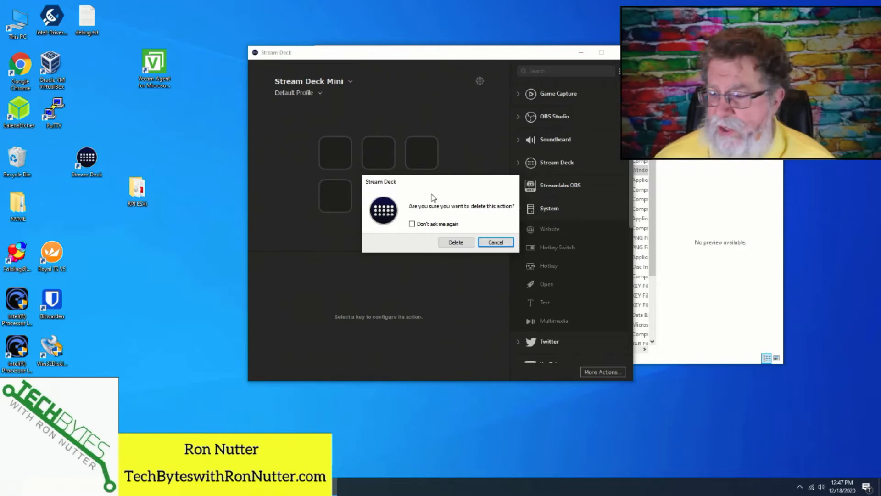
click(455, 242)
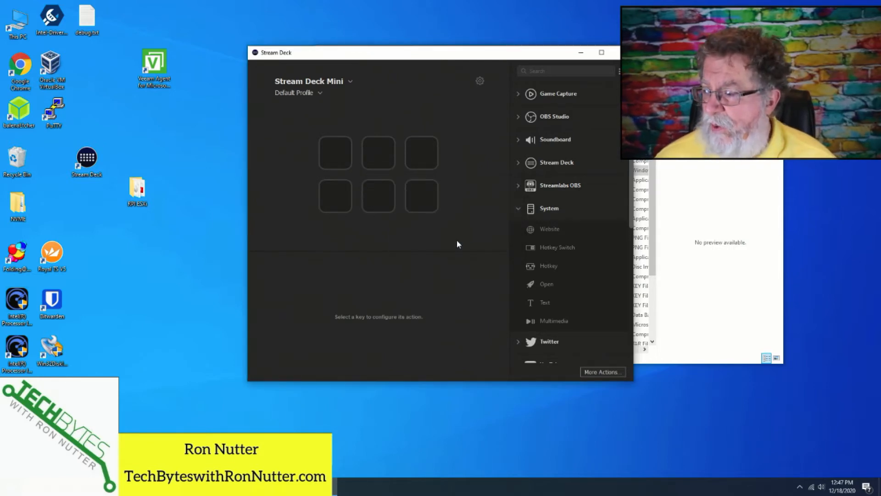
Look through the available action categories and collapse the LIFX Controls group.
scroll(550, 261, down, 3)
scroll(550, 261, down, 8)
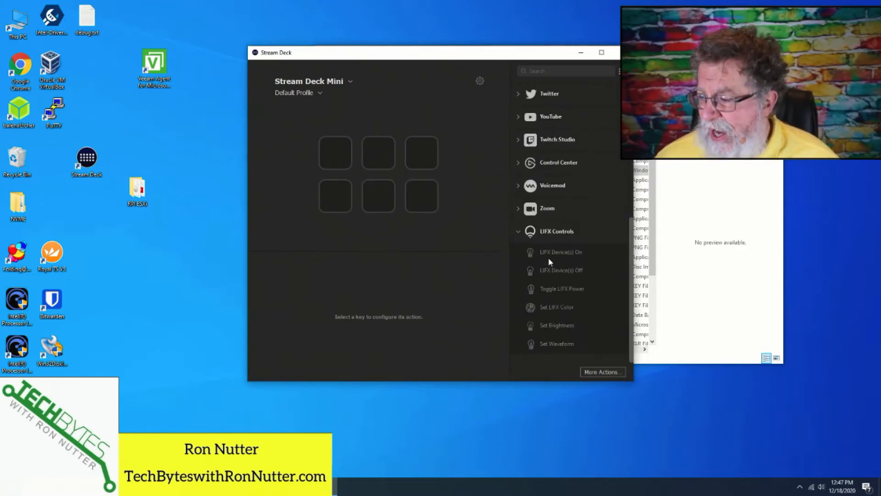
scroll(548, 257, up, 5)
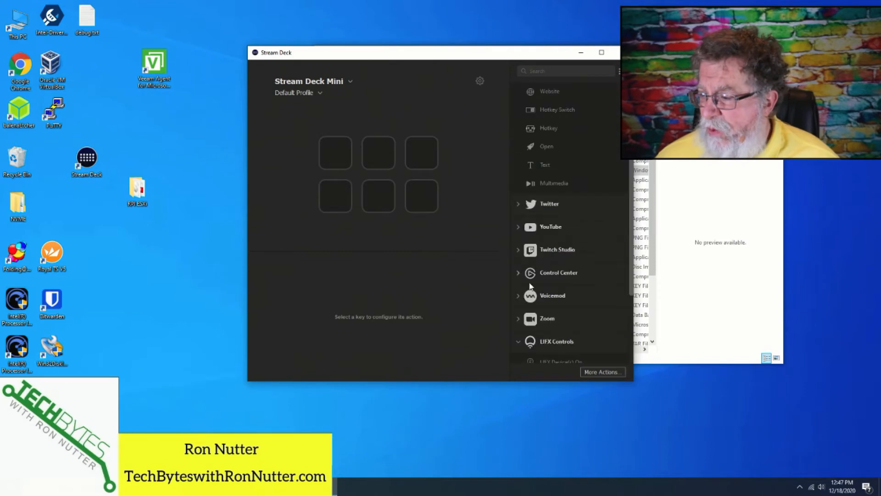
click(518, 341)
scroll(537, 258, up, 3)
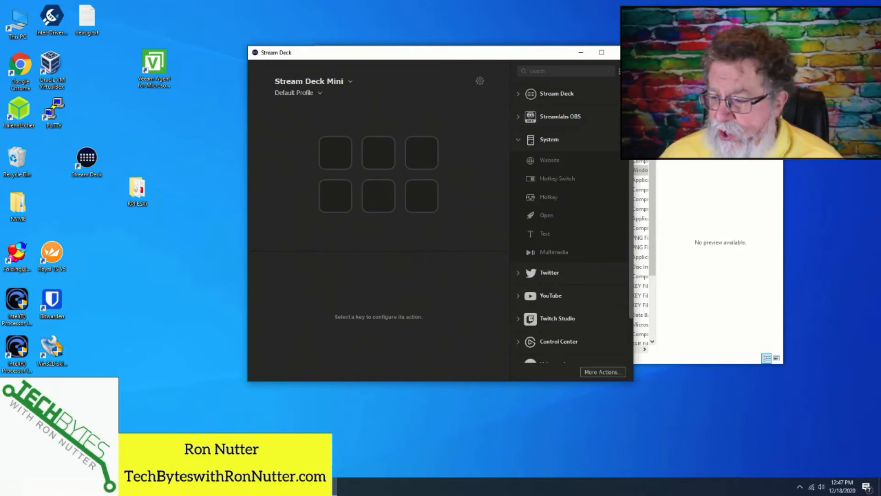
Switch to Chrome to examine the Meetings and Calls shortcuts for Microsoft Teams, and bring the Stream Deck window back over the page.
mouse_move(281, 486)
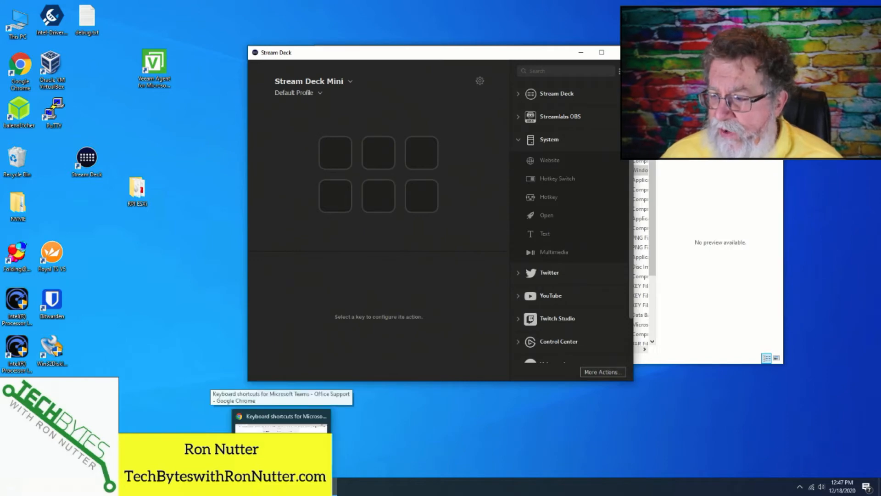
click(281, 486)
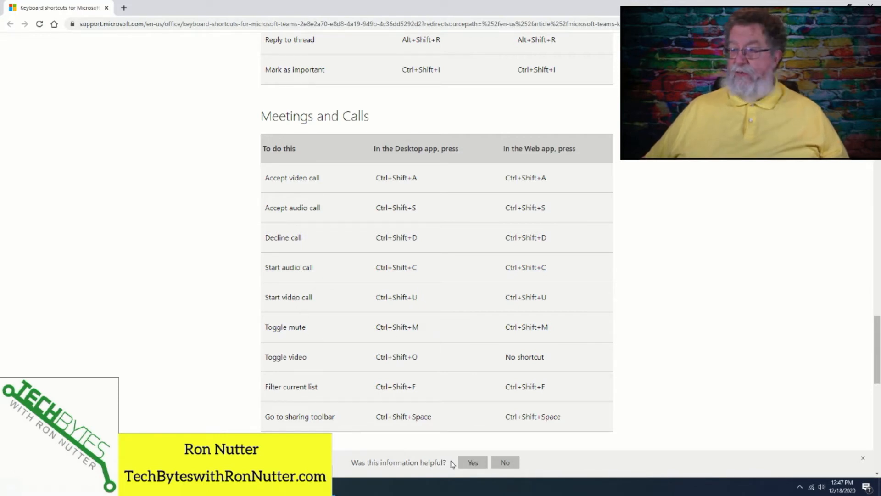
click(326, 487)
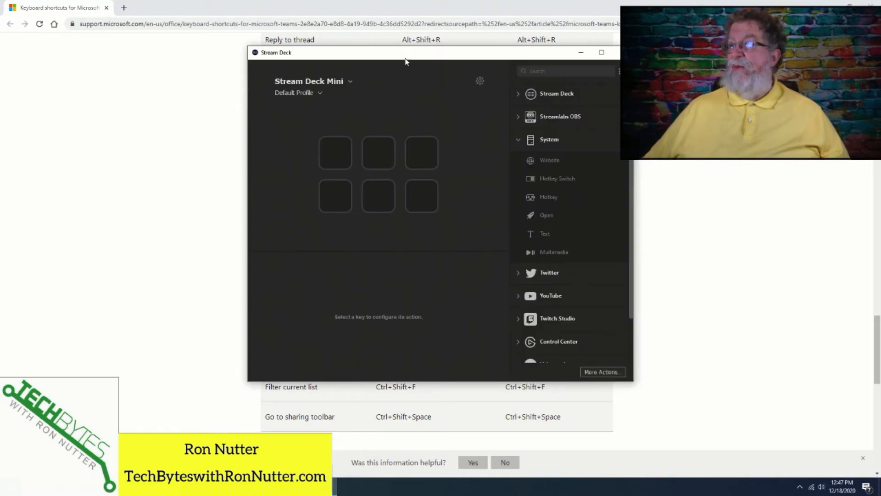
drag(409, 48, 436, 386)
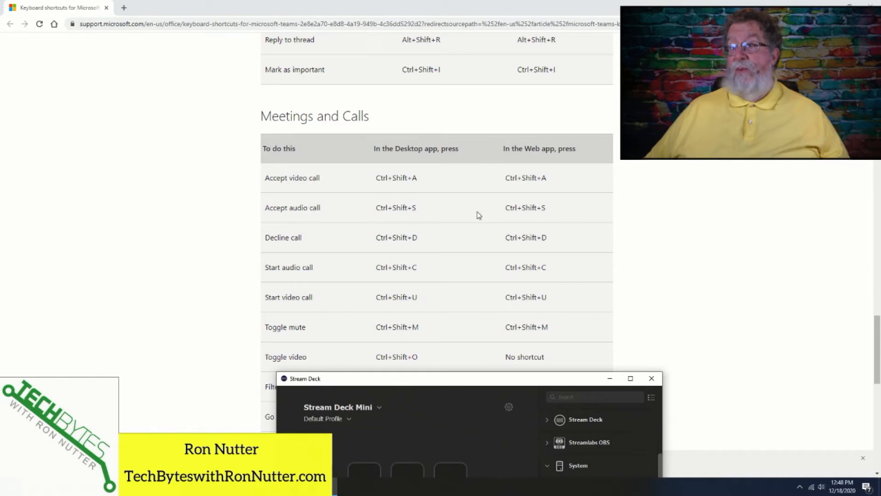
drag(485, 385, 509, 69)
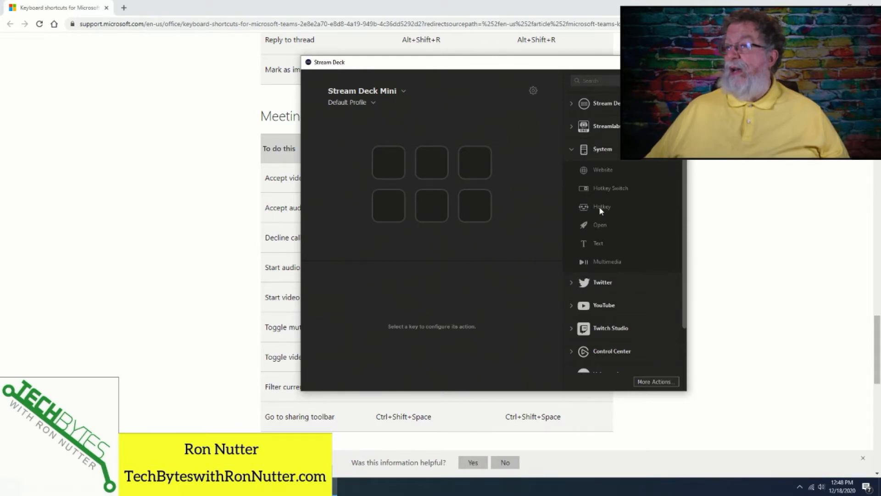
Add a Hotkey action to the first key, title it Mute, and assign it the Ctrl+Shift+M shortcut.
double_click(605, 207)
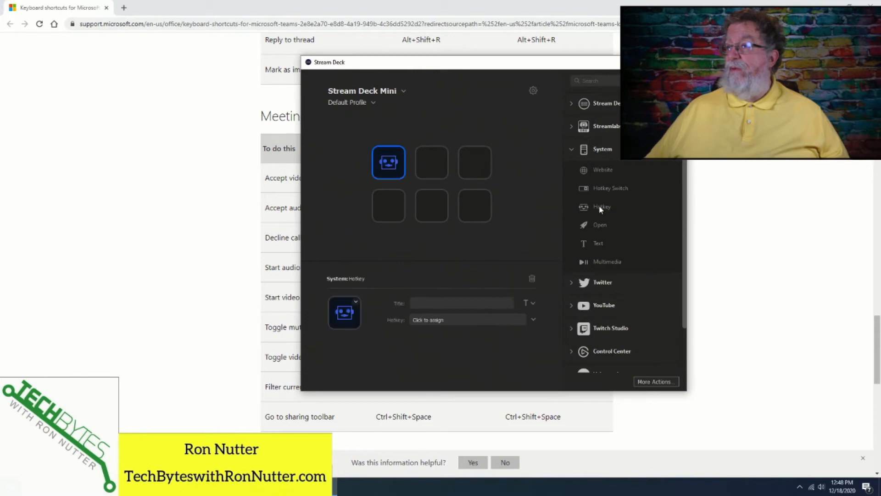
click(453, 298)
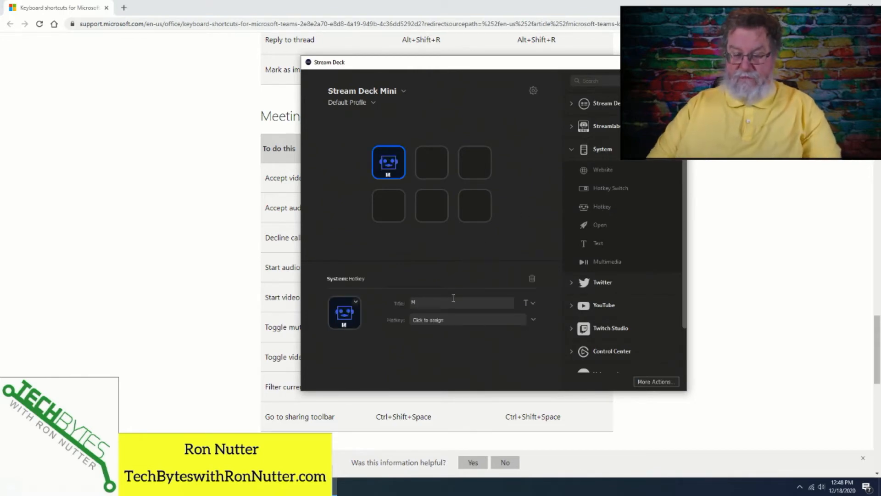
text(Mute)
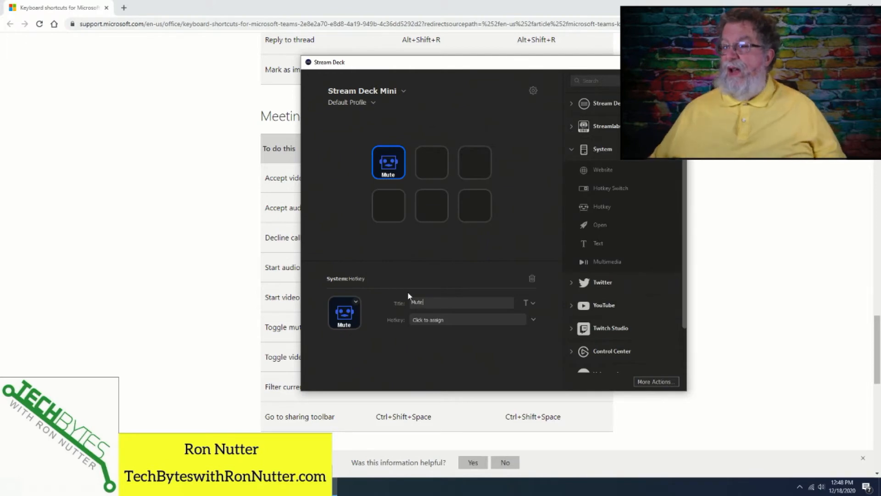
click(423, 320)
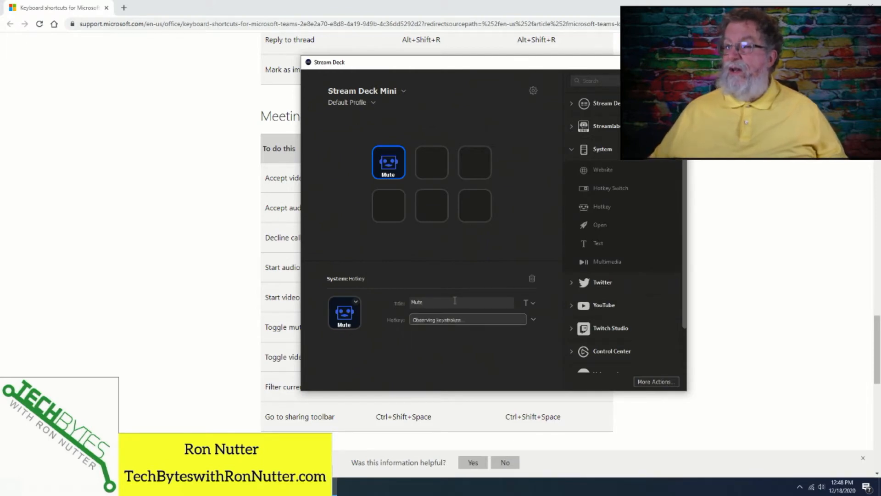
drag(445, 66, 537, 55)
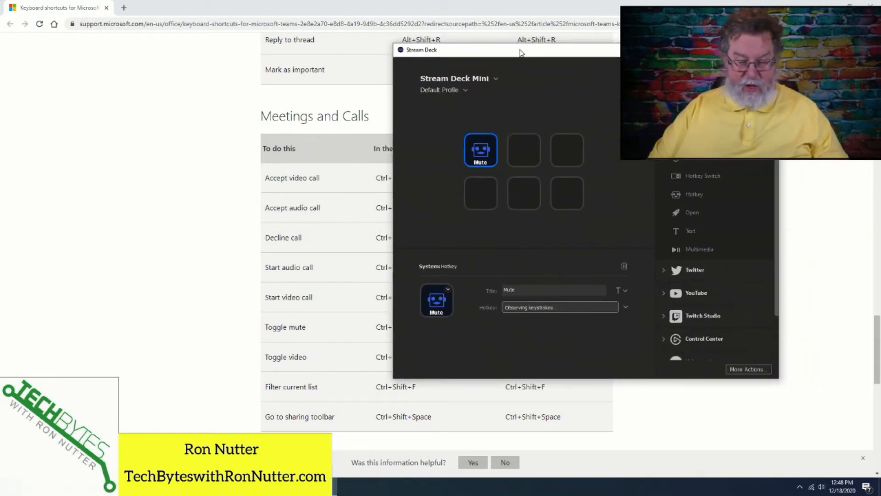
key(ctrl+shift)
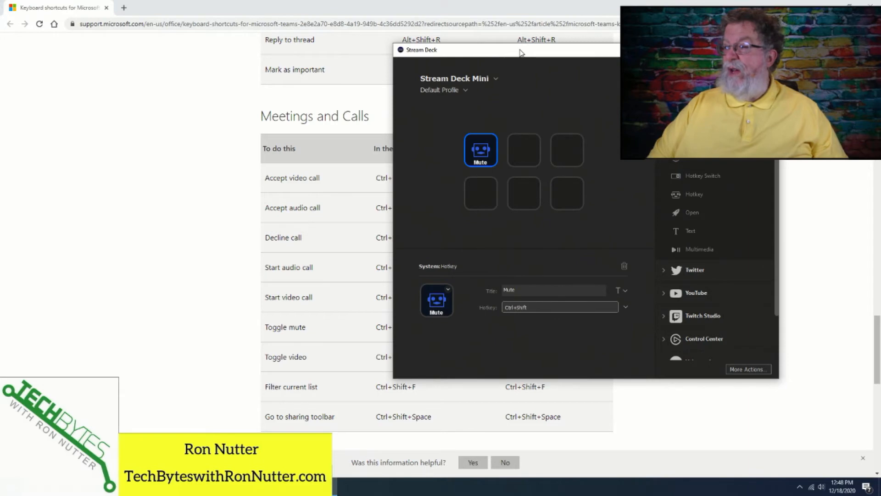
key(ctrl+shift+m)
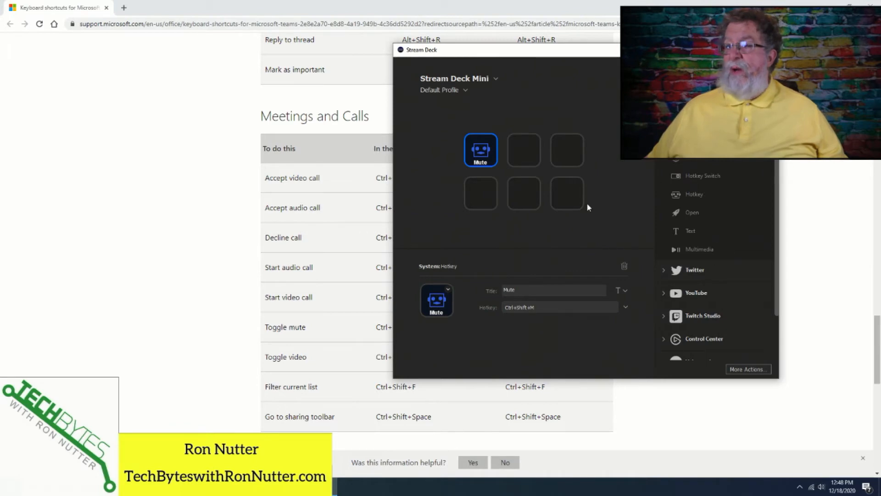
Add a Hotkey action to the second key of the upper row, title it Video, and assign it Ctrl+Shift+O.
drag(452, 53, 526, 54)
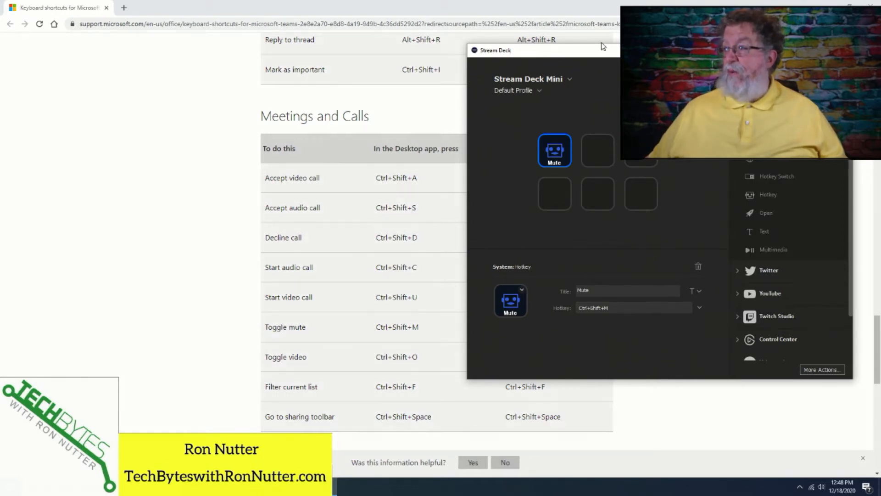
drag(607, 54, 498, 56)
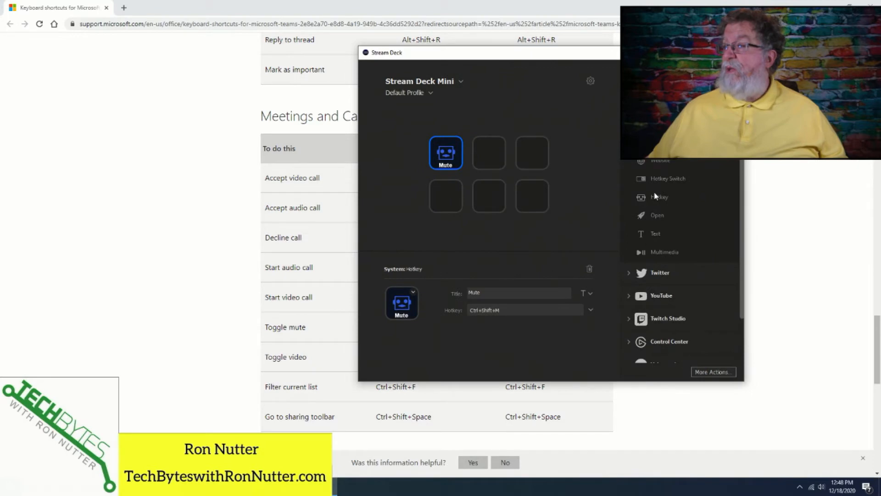
drag(657, 198, 486, 153)
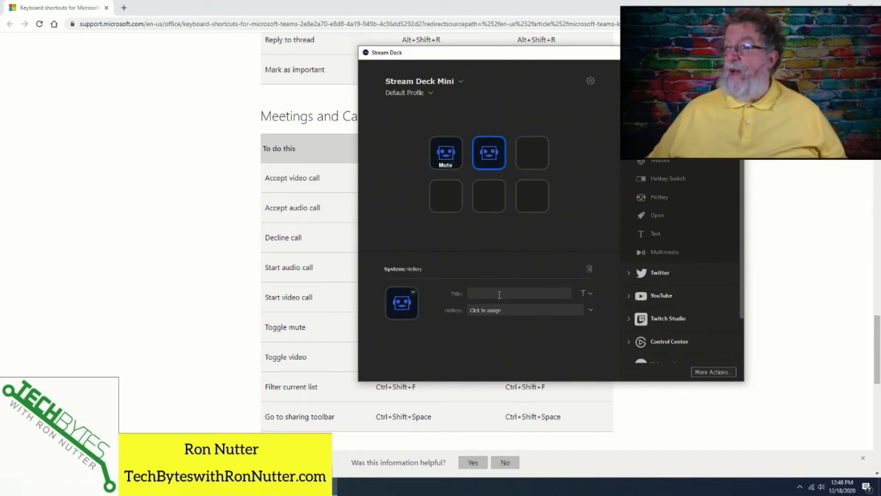
text(V)
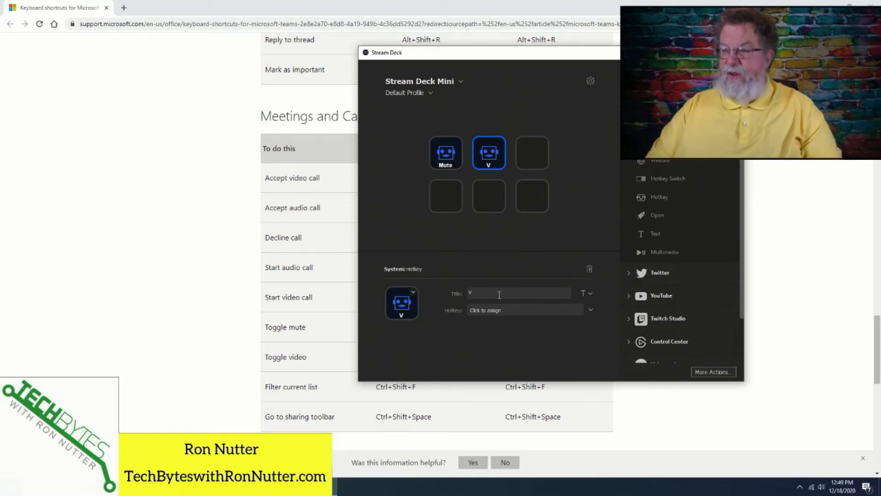
text(ideo)
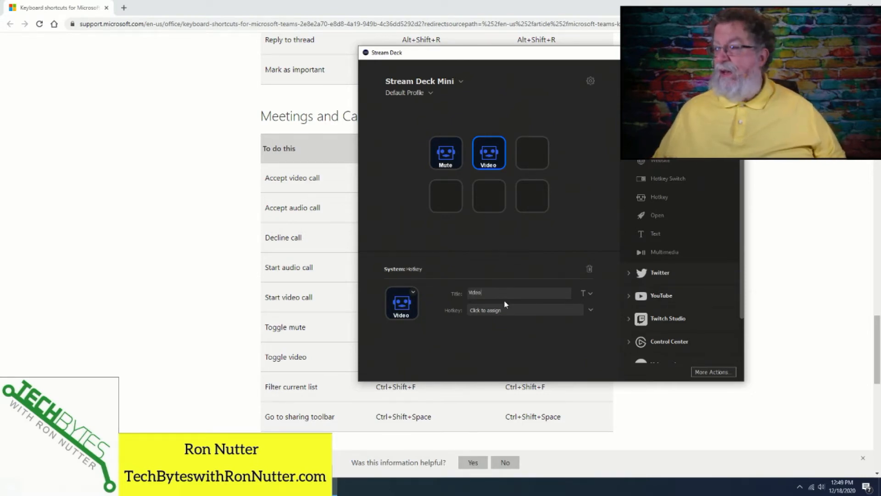
click(510, 312)
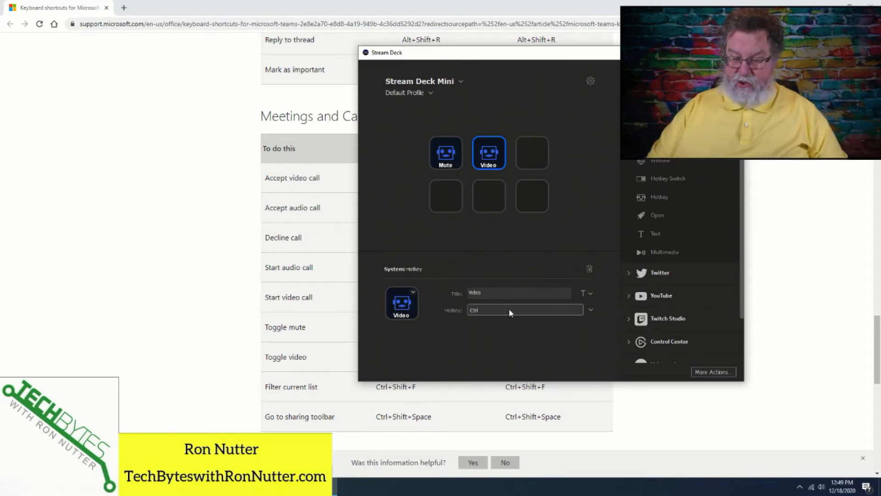
key(ctrl+shift+o)
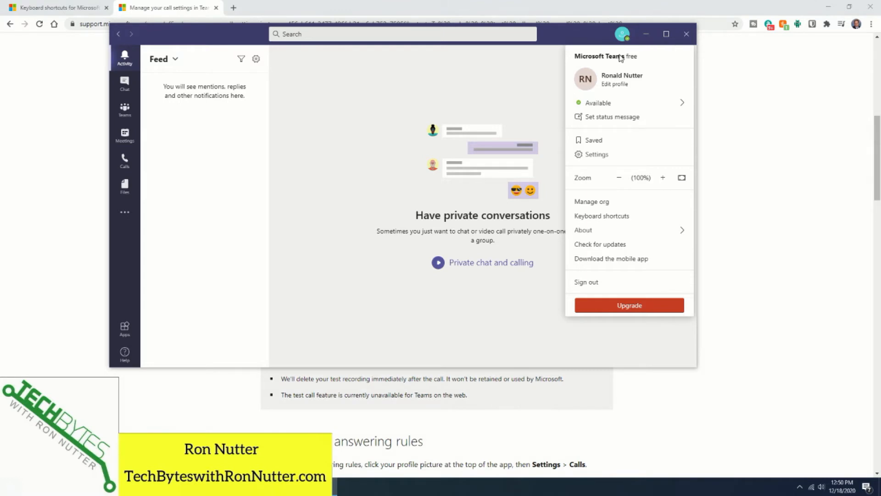
Open the device settings in Microsoft Teams and start a test call.
mouse_move(604, 107)
click(623, 37)
click(623, 36)
click(598, 155)
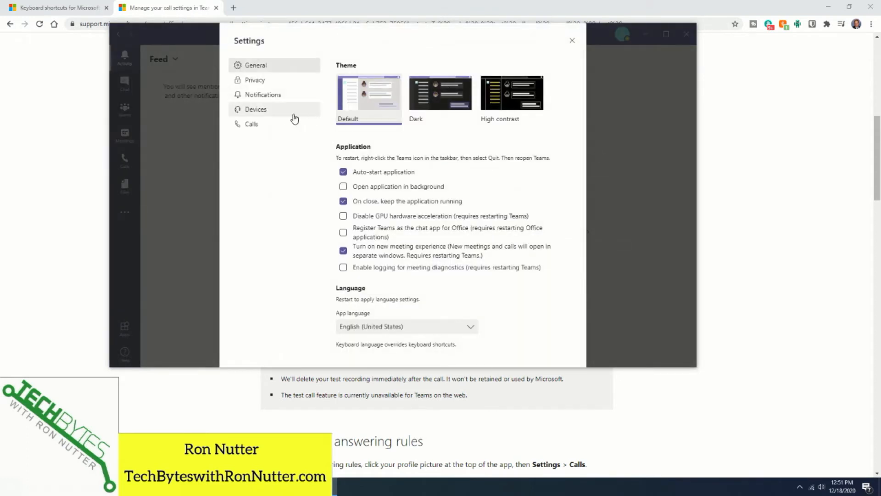
click(268, 112)
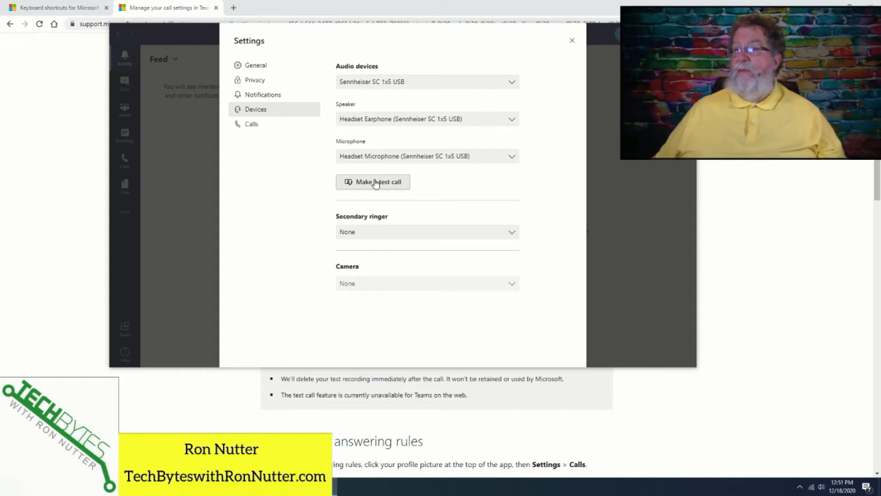
click(376, 183)
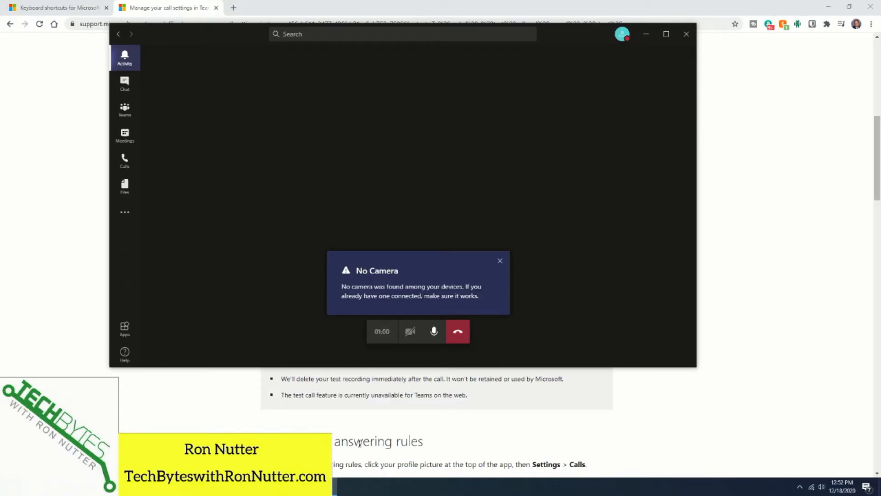
Switch to Chrome, close the Teams call settings page, and look back through the Teams keyboard shortcuts.
key(alt+Tab)
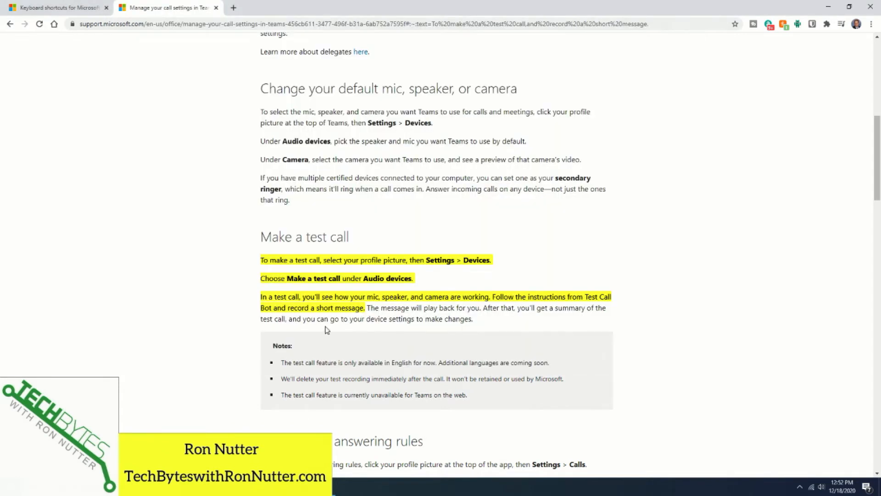
click(216, 8)
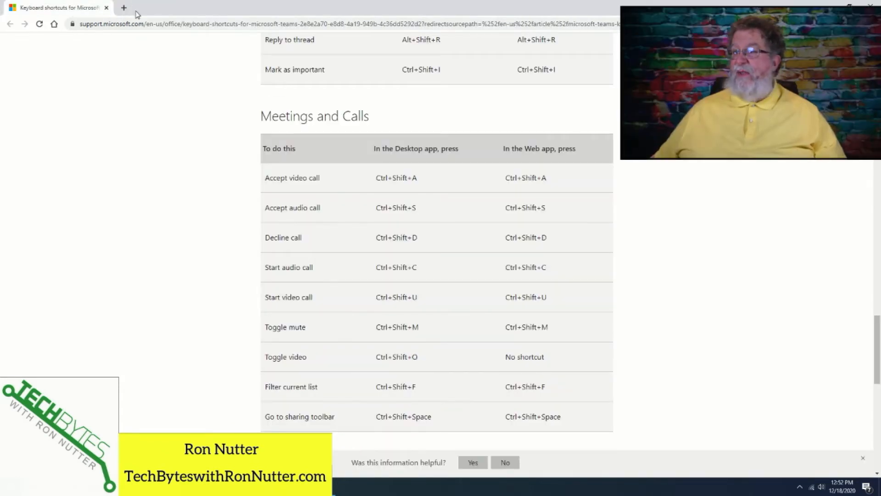
scroll(193, 253, up, 3)
scroll(193, 254, up, 3)
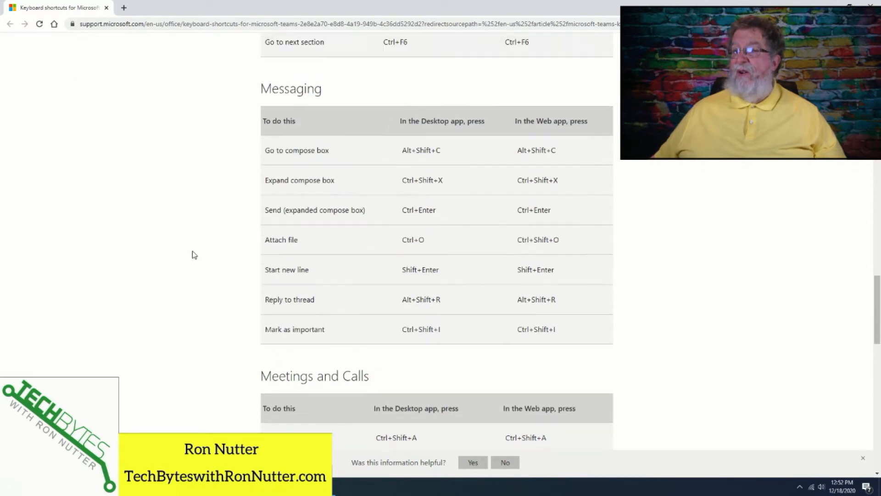
scroll(306, 314, up, 3)
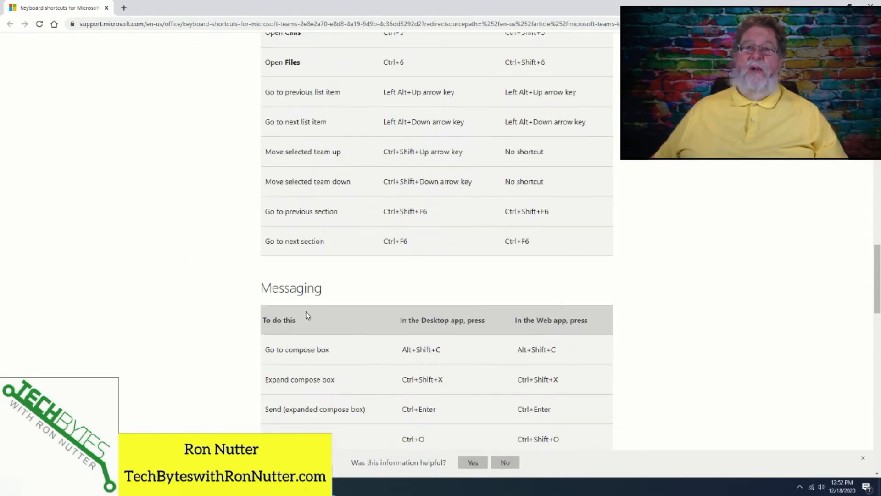
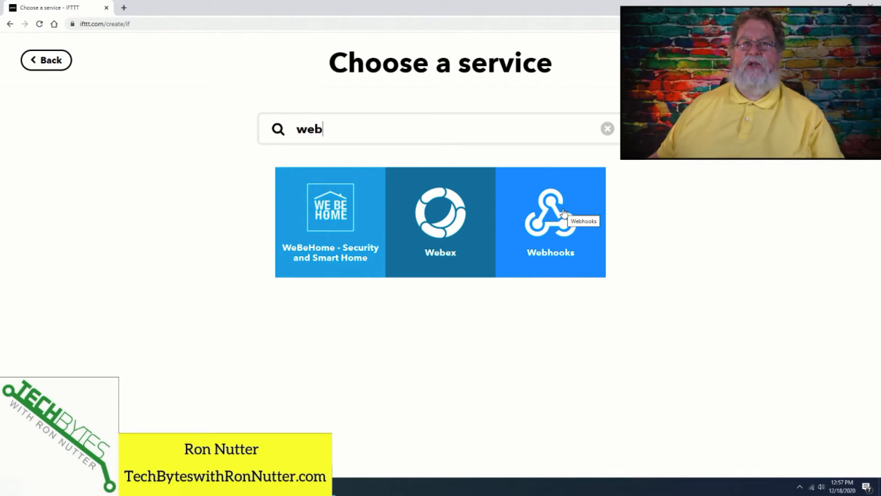
Choose Webhooks as the applet's trigger service and select the Receive a web request trigger.
click(565, 221)
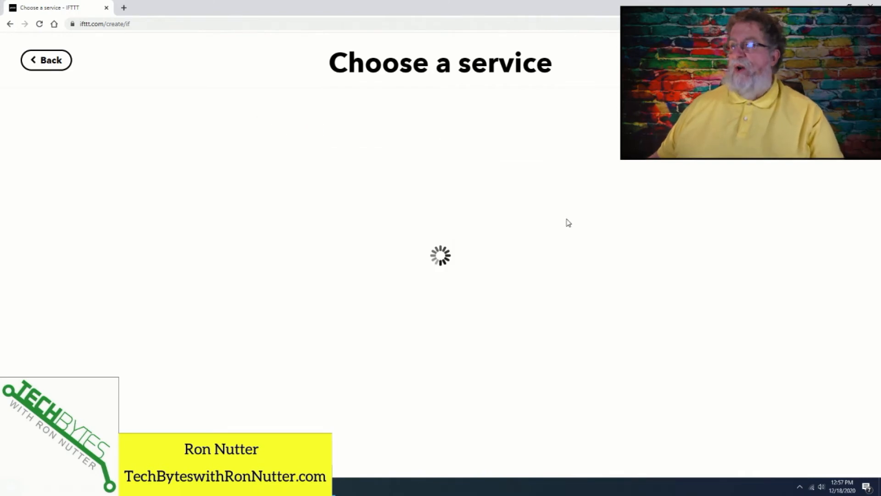
scroll(569, 316, down, 1)
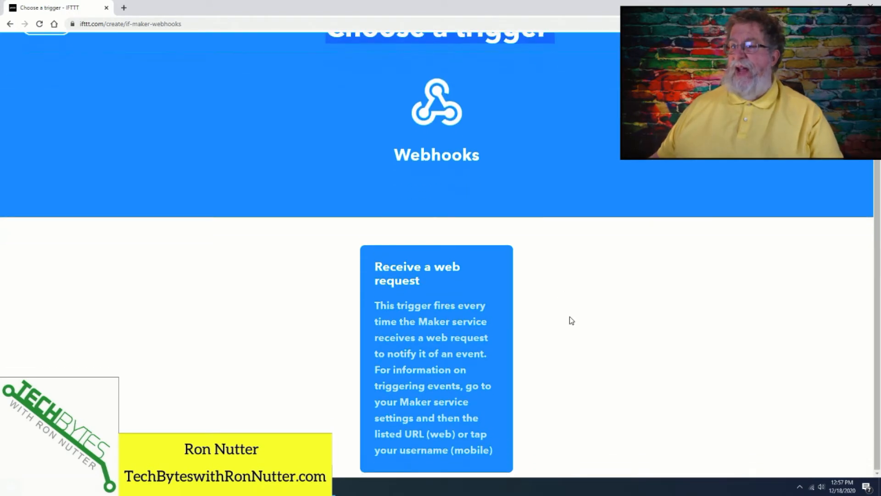
scroll(479, 373, up, 1)
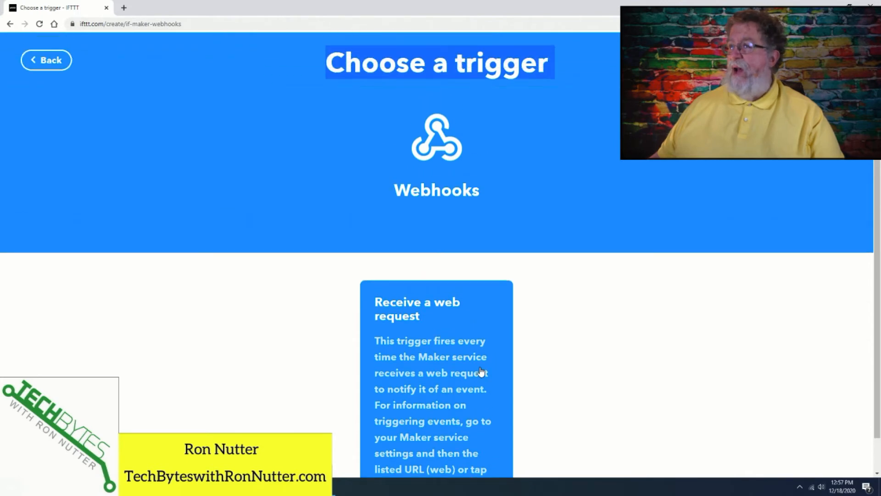
scroll(483, 370, down, 1)
click(384, 358)
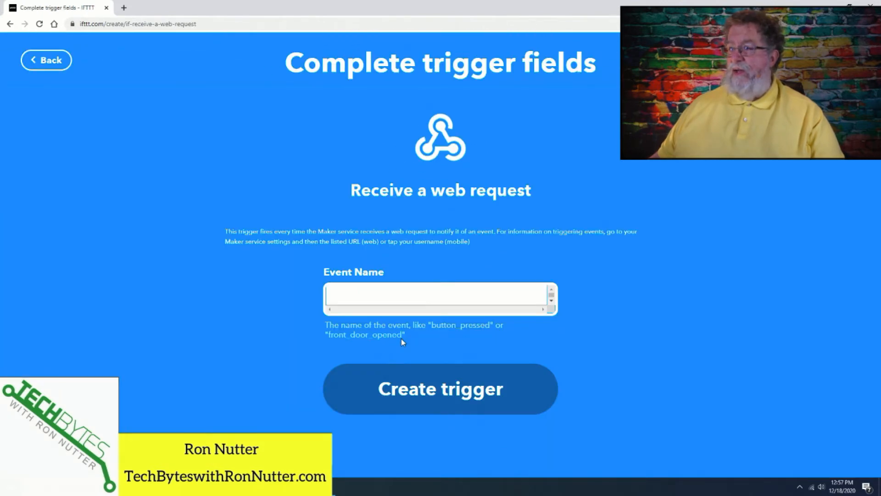
Name the web request event Bulb_on and create the trigger.
click(411, 288)
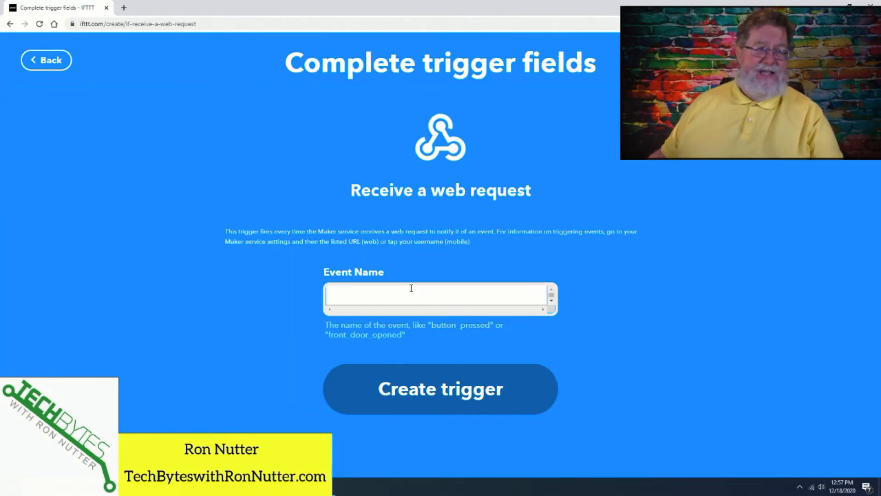
text(Bulb)
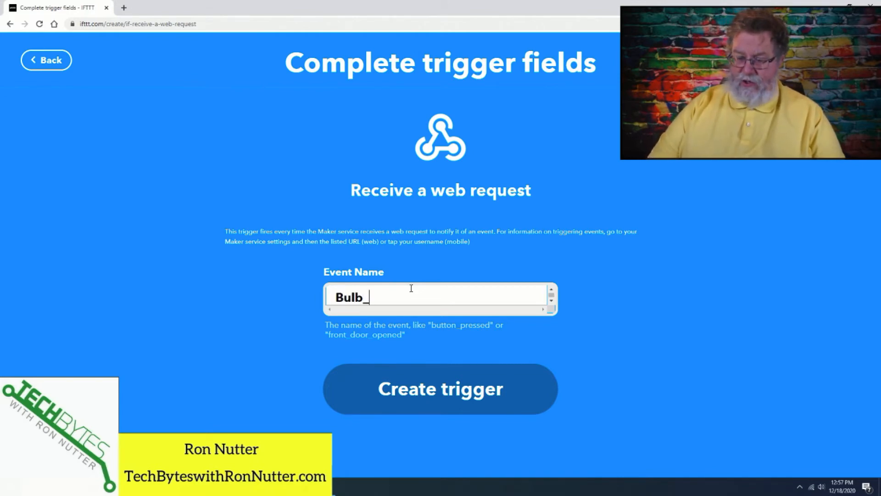
text(_on)
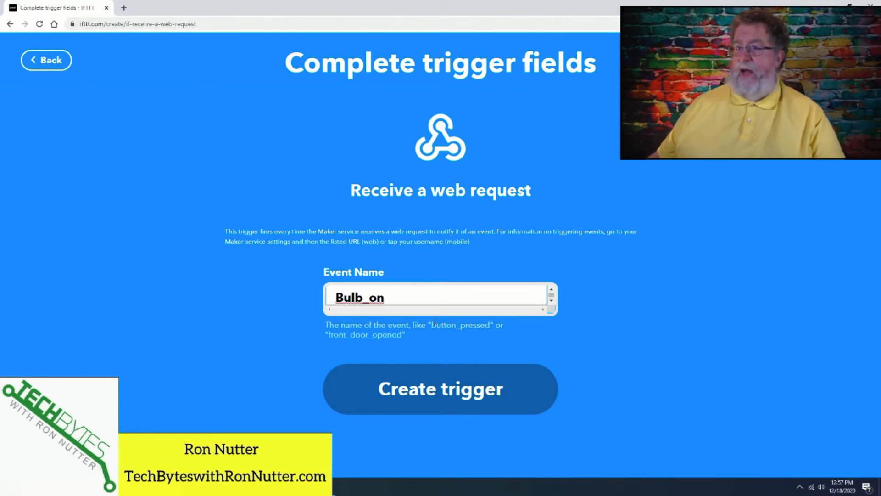
click(437, 391)
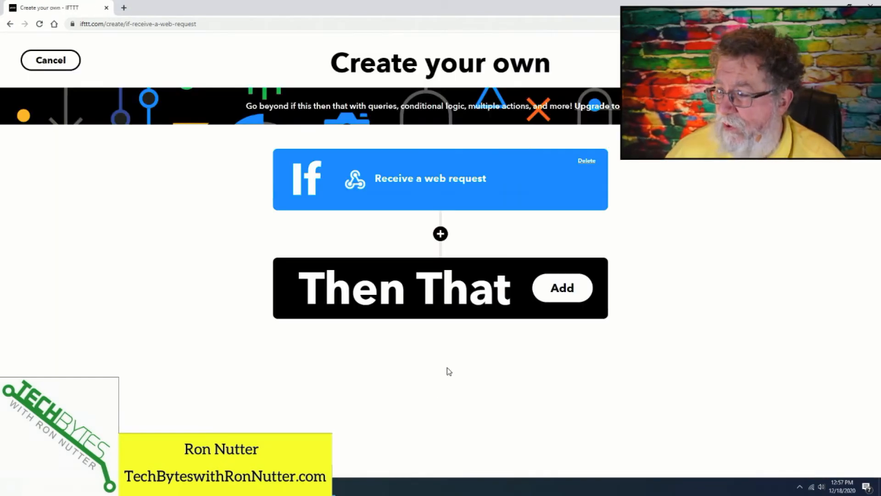
Add Philips Hue as the applet's Then That service and choose the Toggle lights on/off action.
click(558, 288)
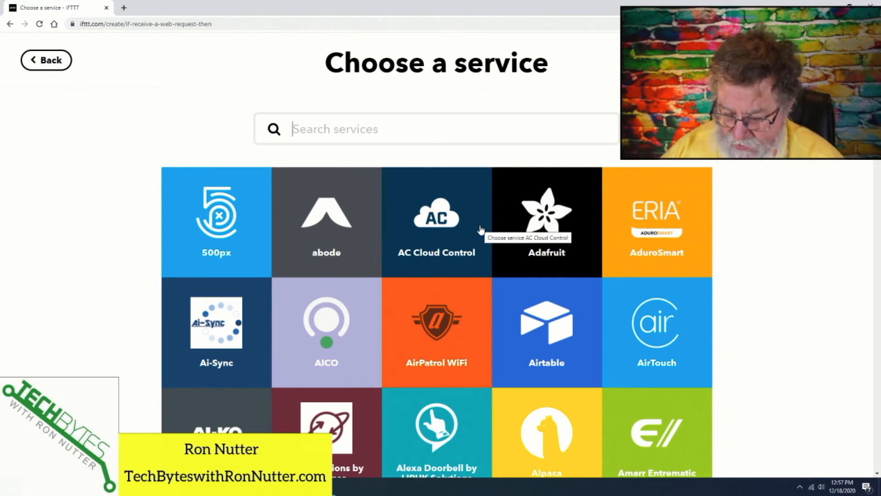
text(phil)
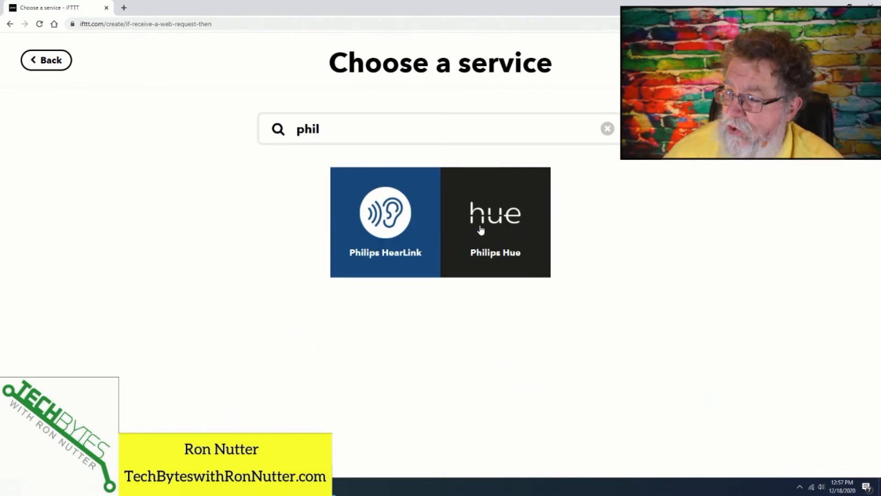
click(480, 230)
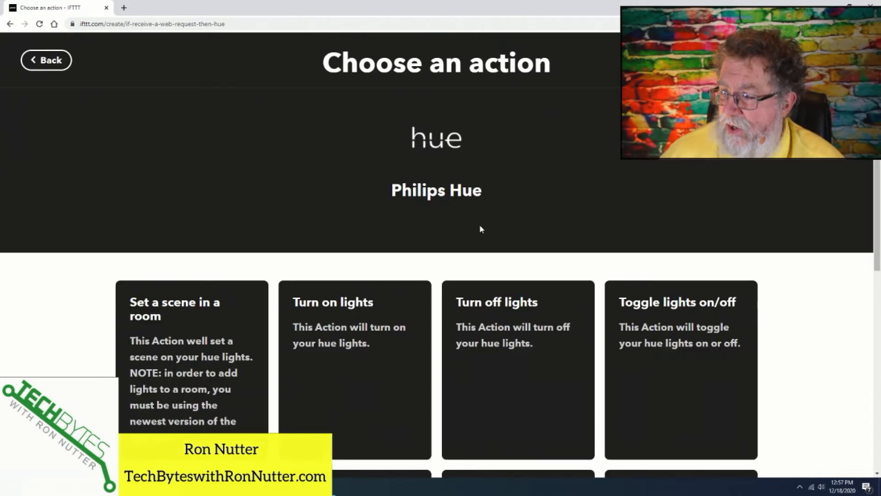
scroll(481, 229, down, 6)
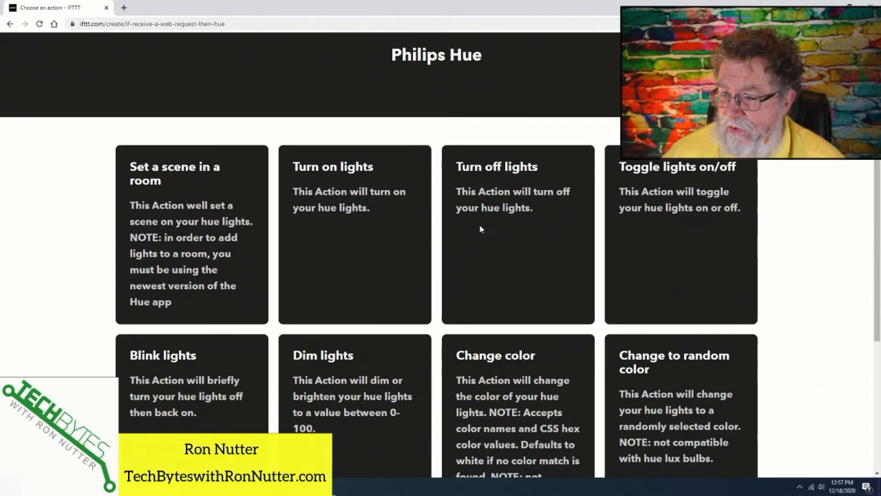
scroll(481, 230, up, 4)
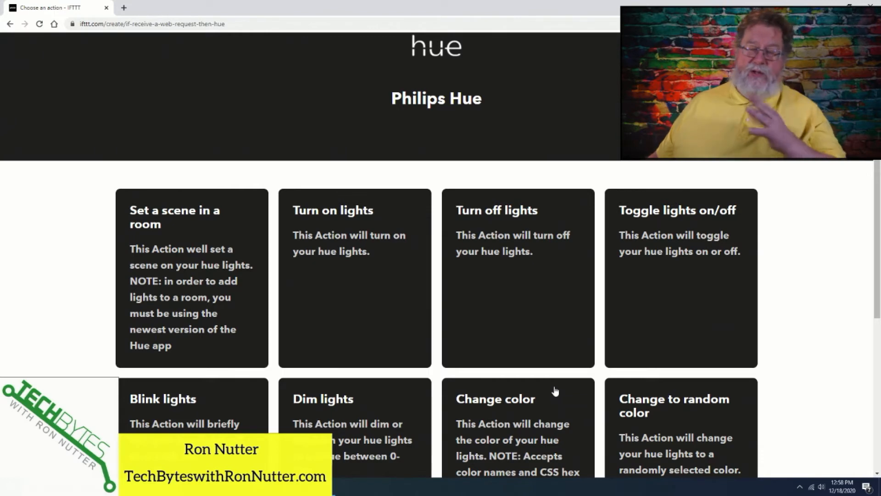
click(649, 312)
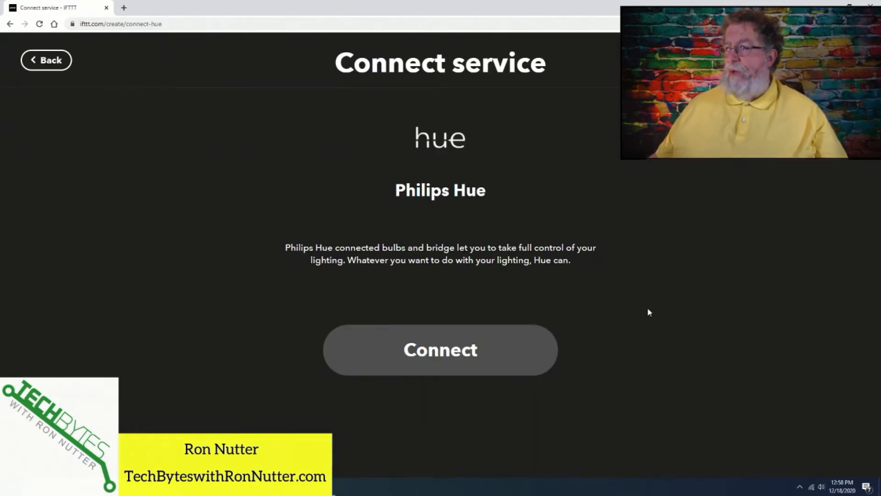
Connect the Philips Hue account with United States as the country, sign in with the saved credentials, and grant IFTTT access.
click(473, 352)
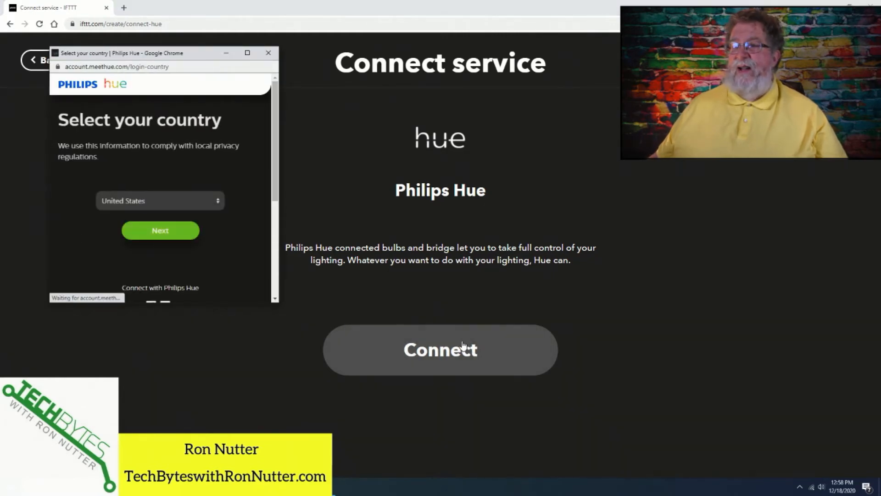
click(140, 235)
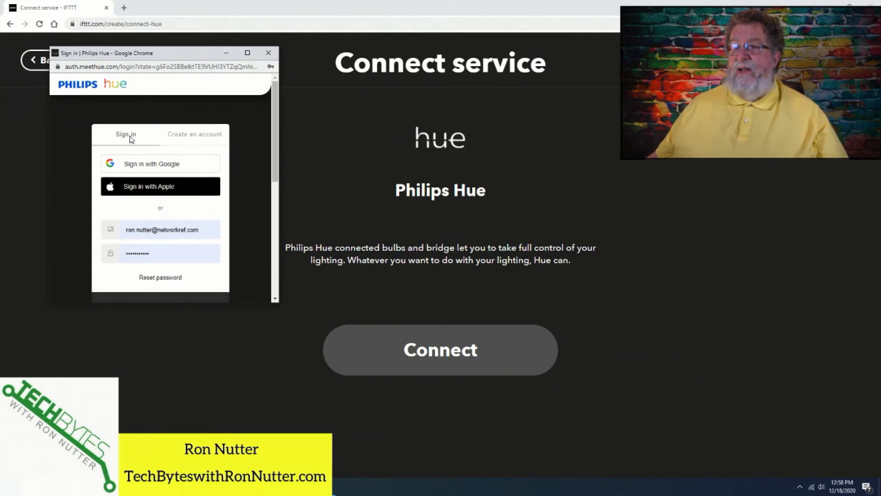
click(177, 253)
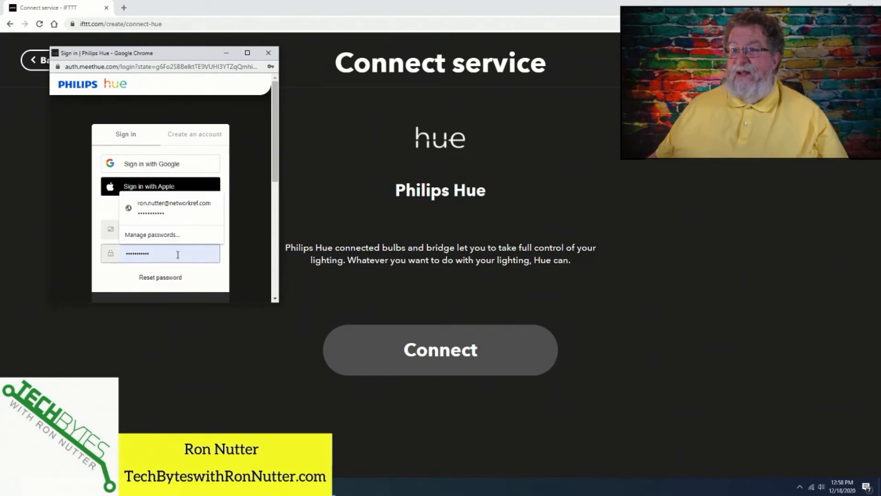
click(200, 287)
scroll(206, 290, down, 4)
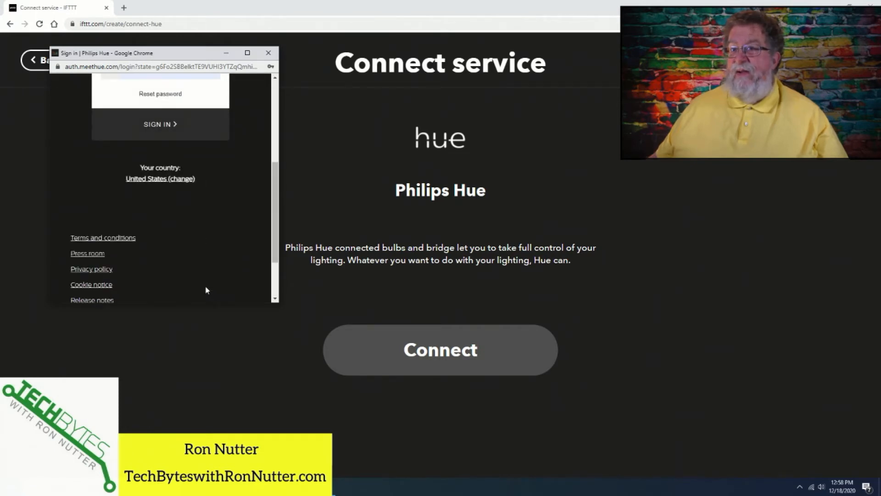
scroll(205, 290, up, 1)
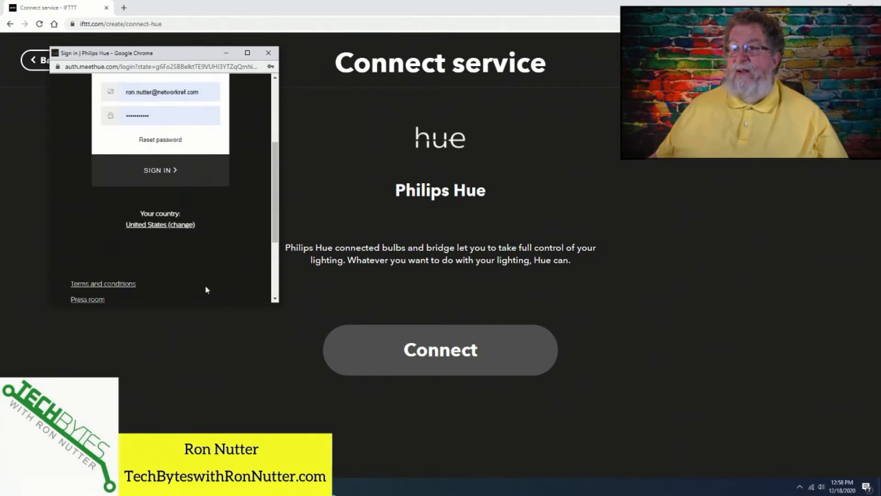
click(164, 171)
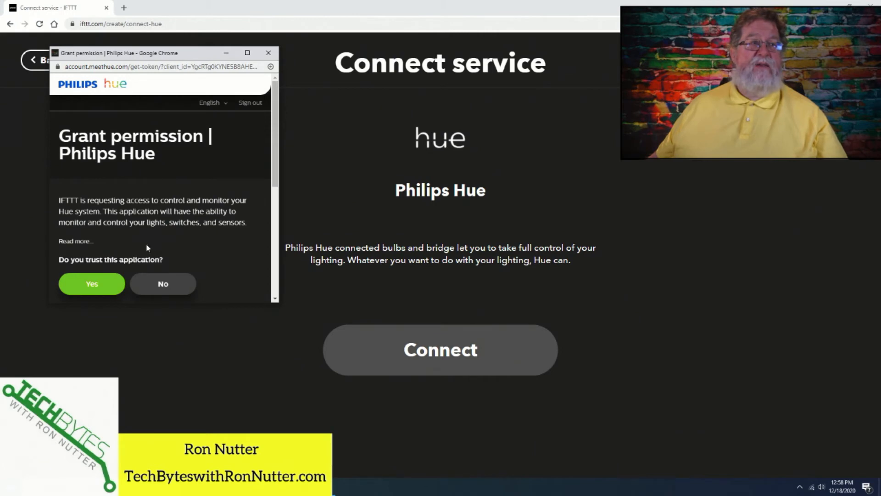
click(85, 288)
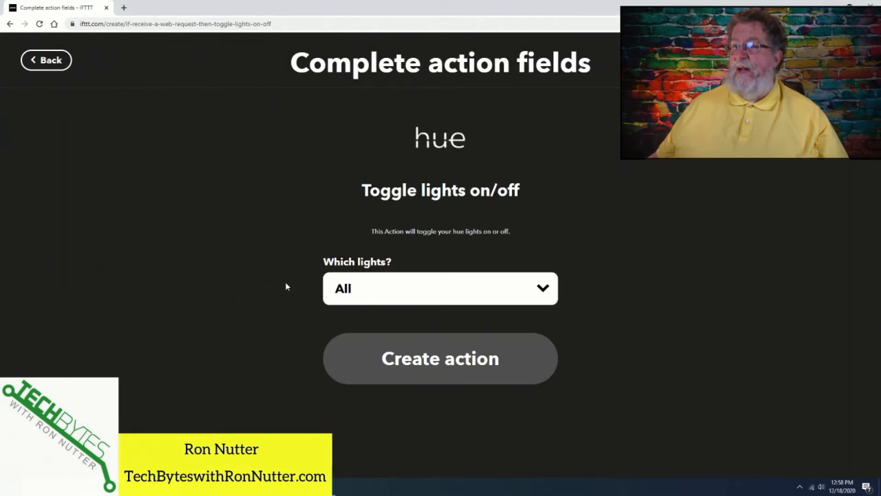
Create the toggle action for the Kitchen lights and finish the applet.
click(362, 288)
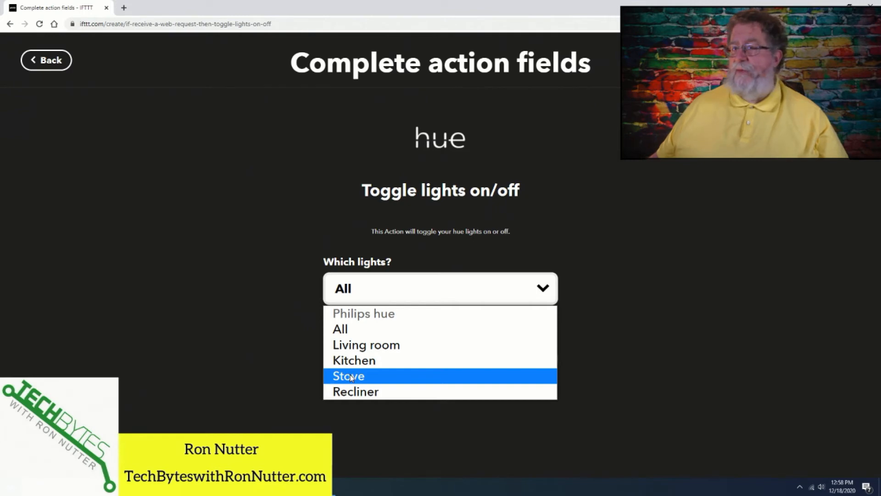
click(373, 362)
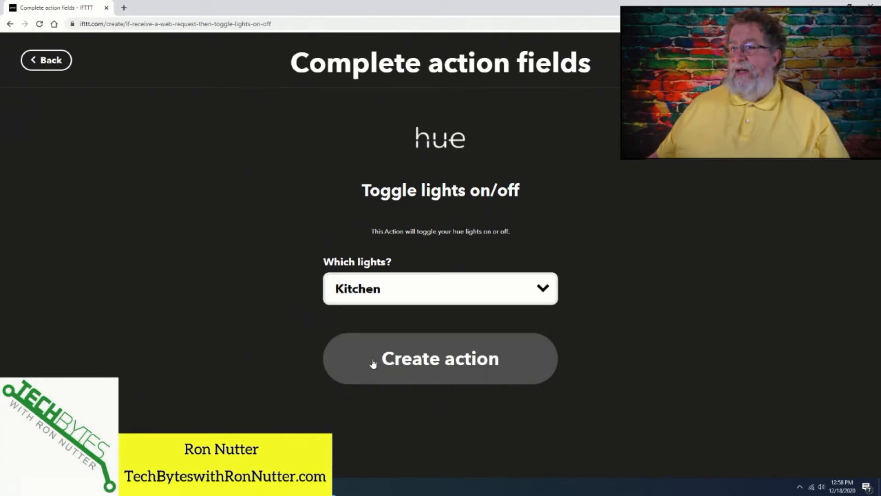
click(423, 359)
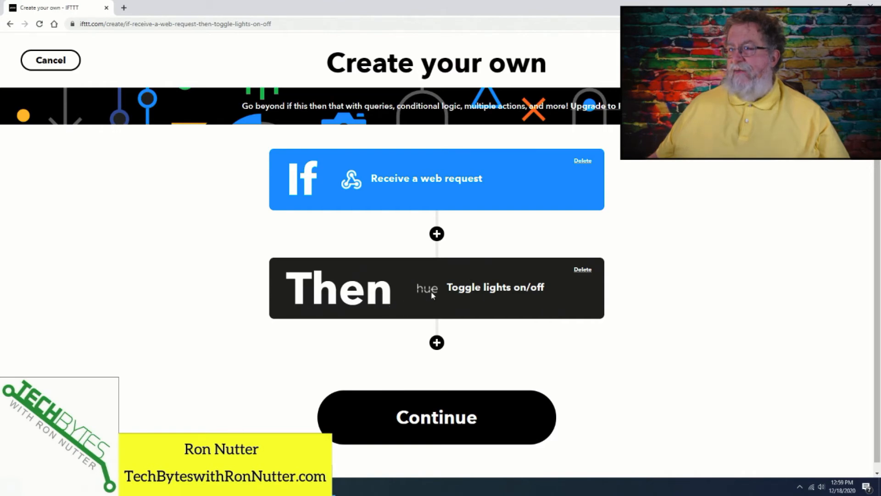
click(451, 419)
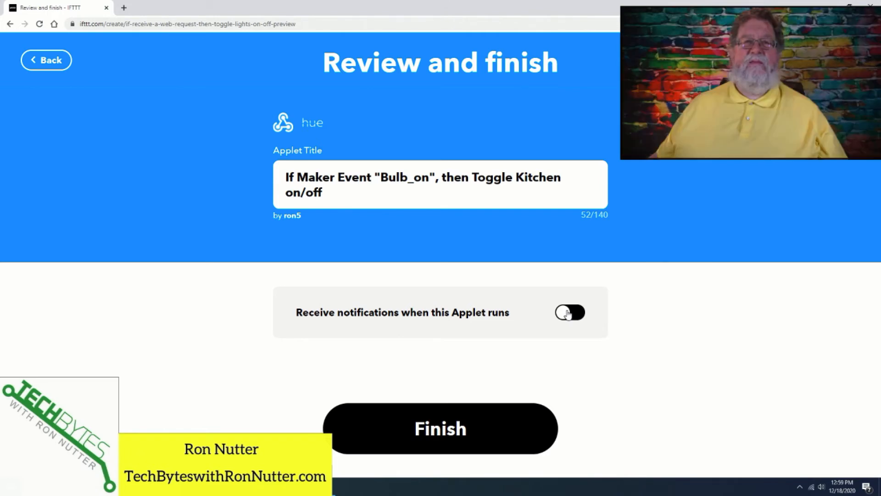
click(502, 436)
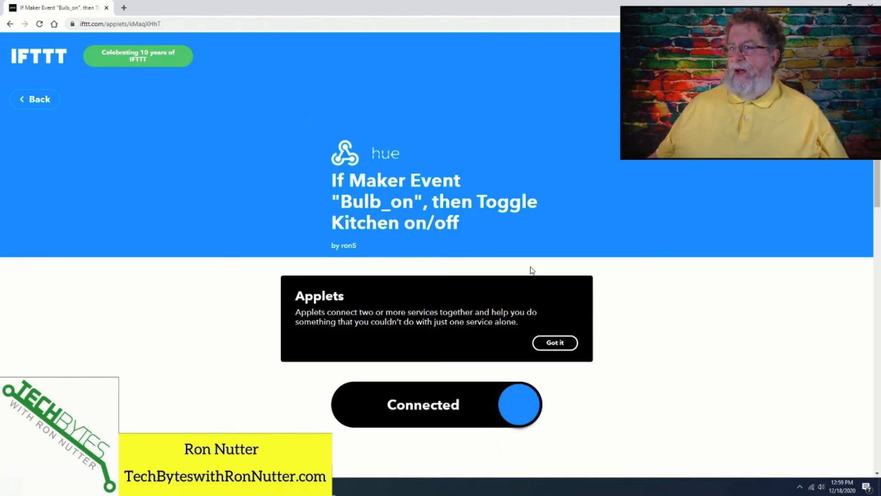
click(203, 20)
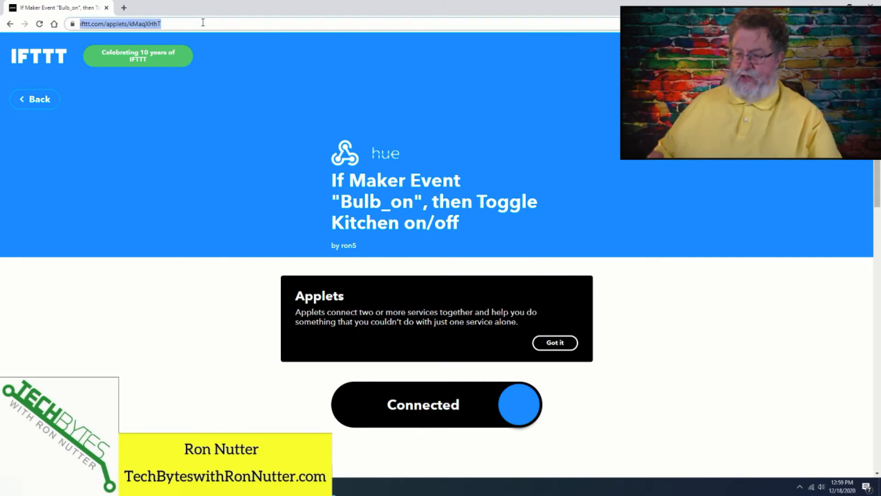
click(203, 21)
key(BackSpace)
key(BackSpace)
key(BackSpace)
key(BackSpace)
key(BackSpace)
key(BackSpace)
key(BackSpace)
key(BackSpace)
key(BackSpace)
key(BackSpace)
key(BackSpace)
key(BackSpace)
key(BackSpace)
key(BackSpace)
key(BackSpace)
key(BackSpace)
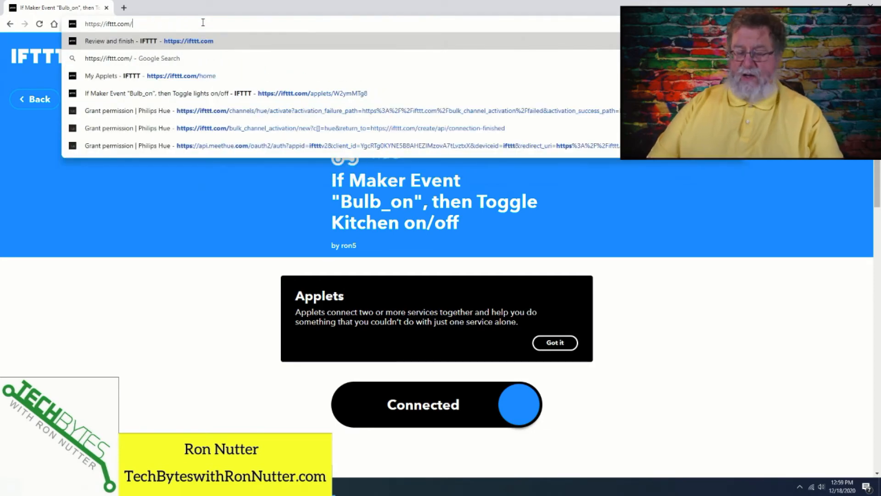
text(webhooks)
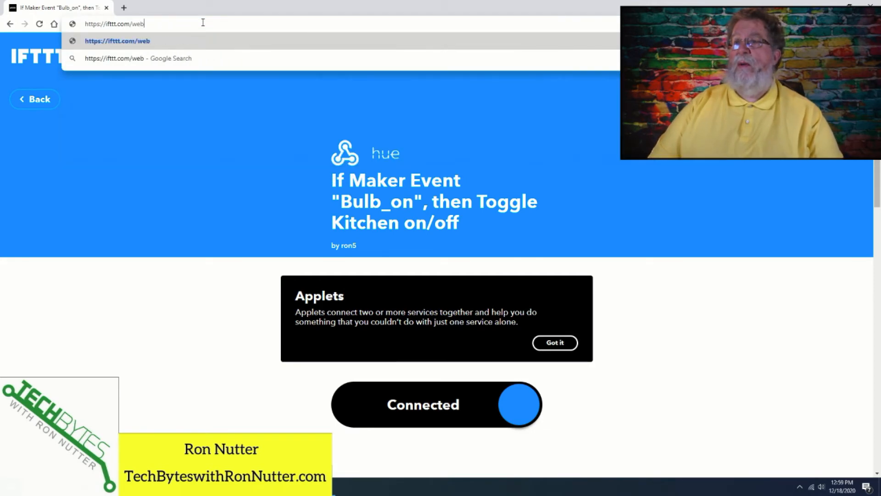
key(Return)
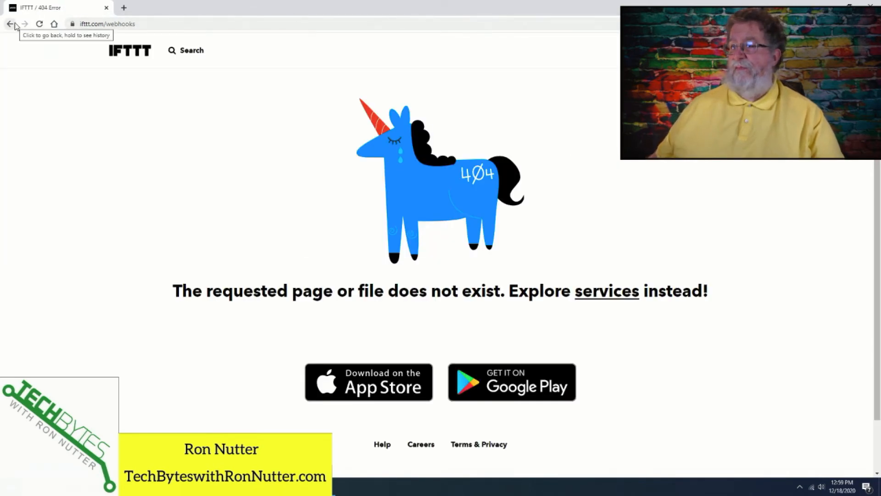
Return to the applet page, open the Webhooks service from My services, and open its documentation.
click(10, 24)
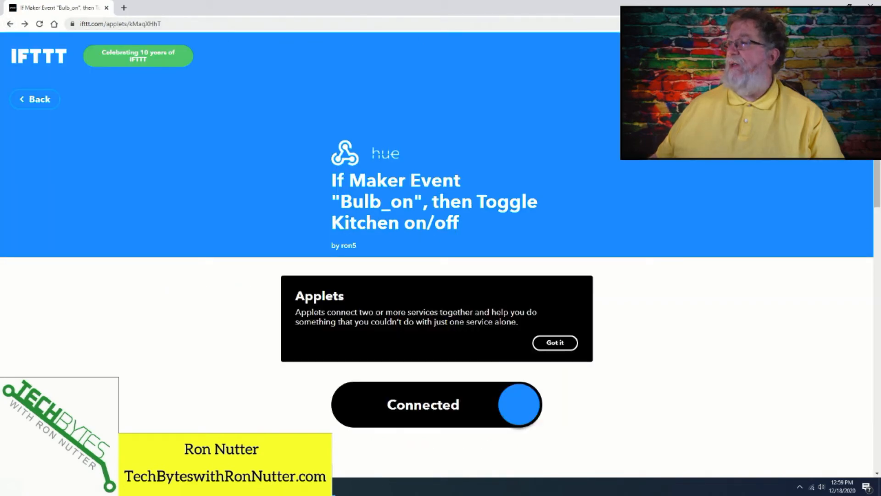
click(853, 56)
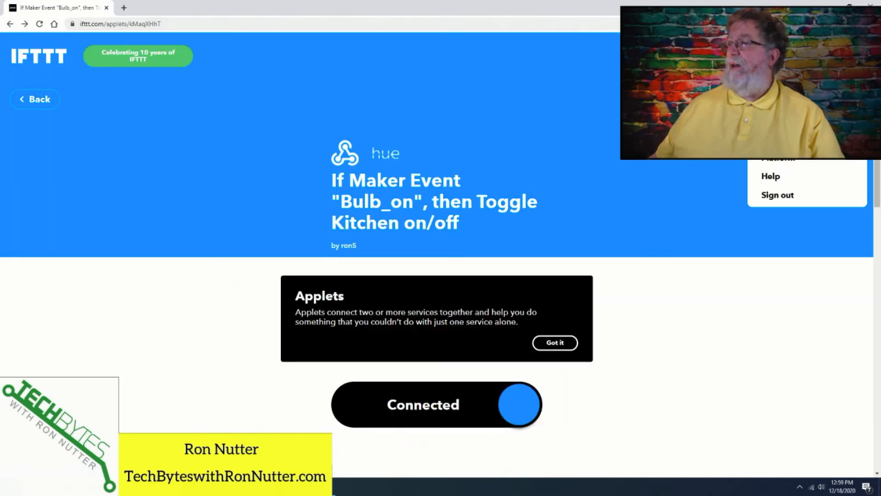
click(783, 120)
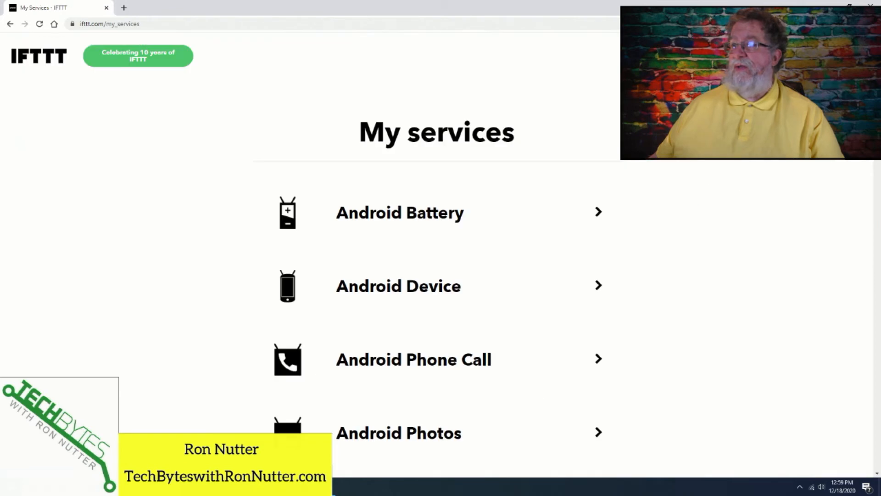
scroll(449, 342, down, 3)
scroll(449, 342, down, 20)
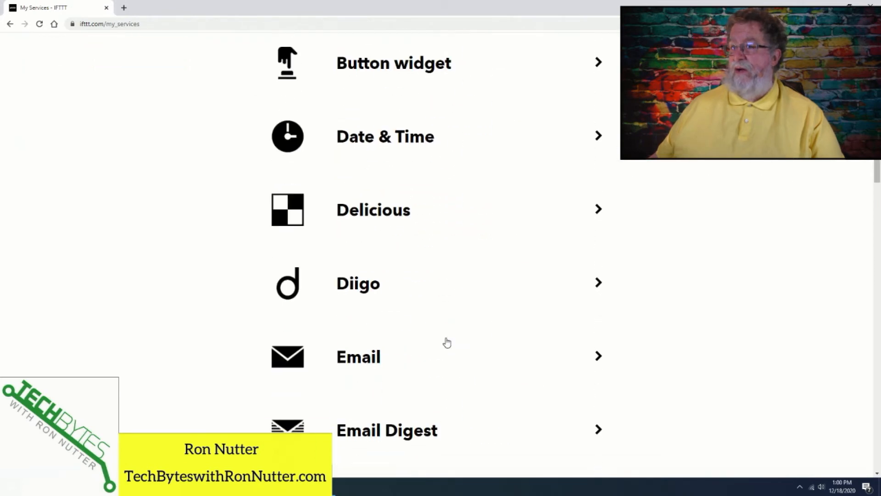
scroll(443, 343, down, 20)
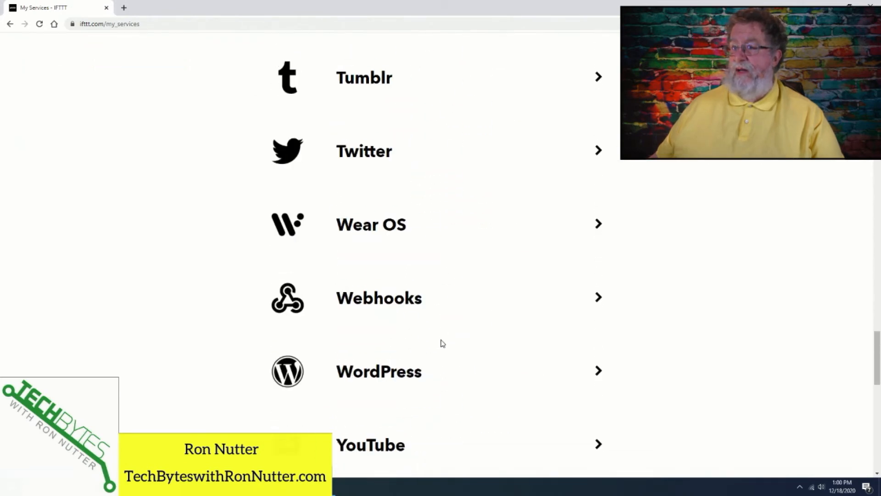
click(385, 190)
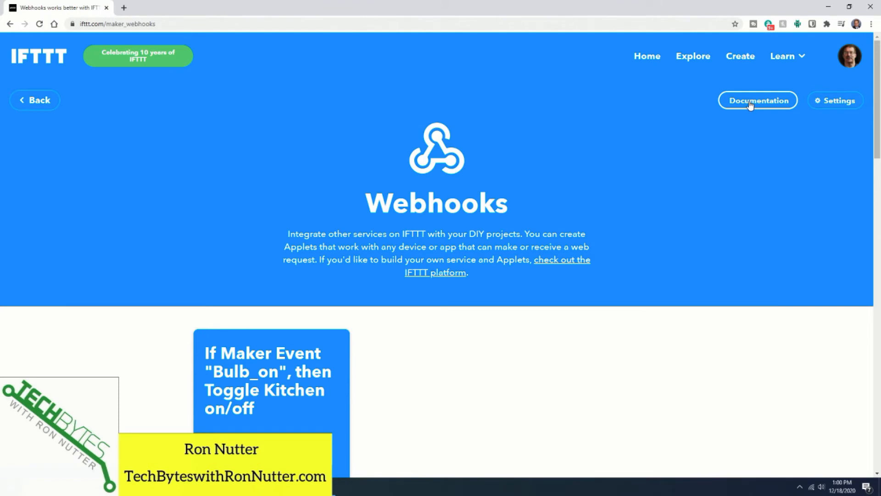
click(751, 105)
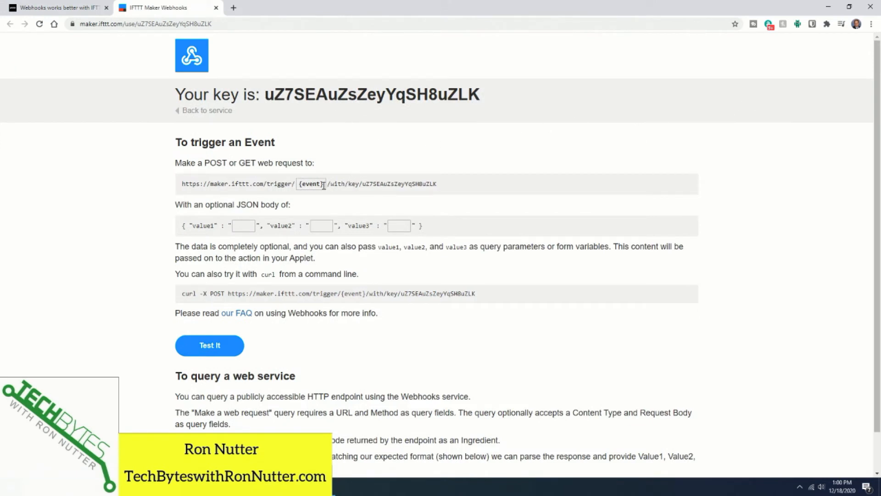
Set the event name in the trigger URL to Bulb_on and test the webhook.
click(301, 184)
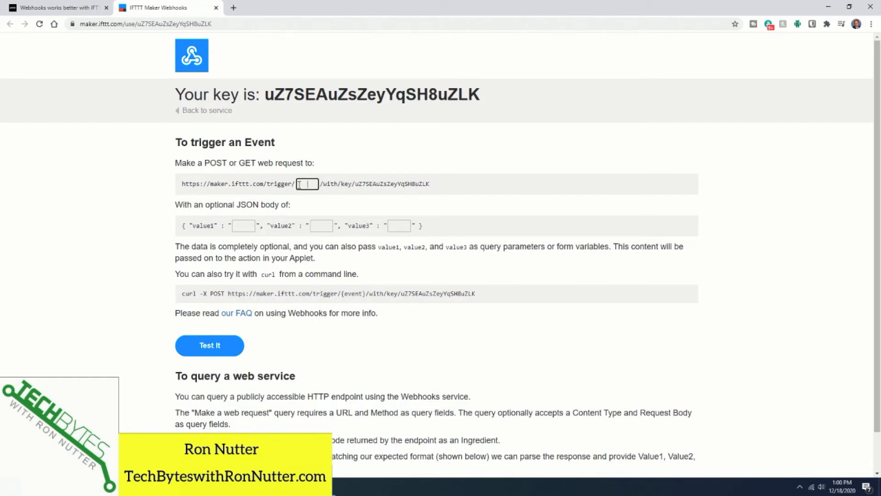
text(Bu)
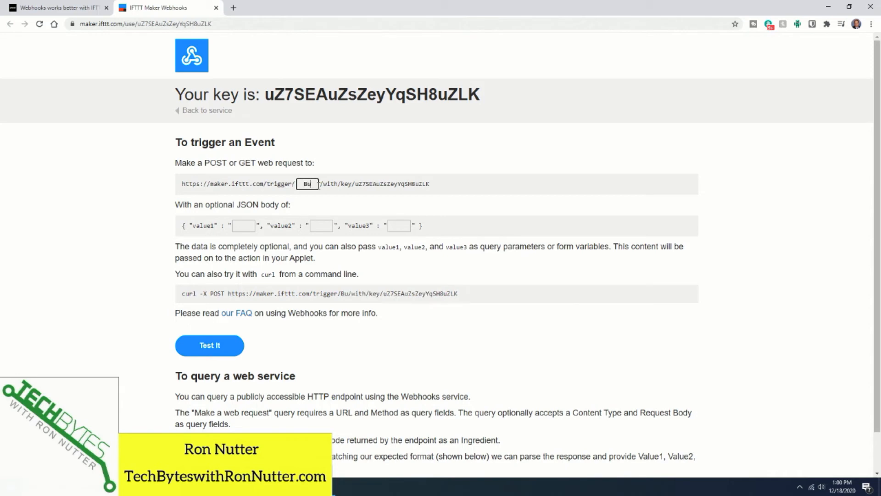
text(lb_)
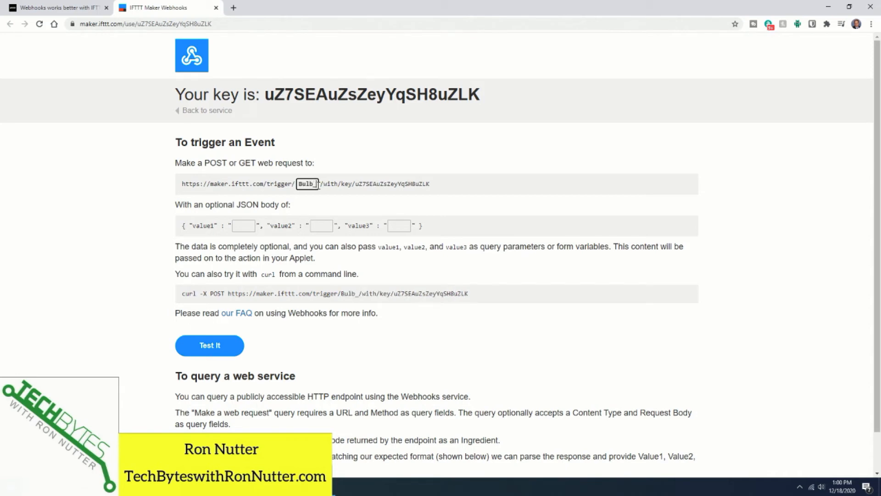
text(on)
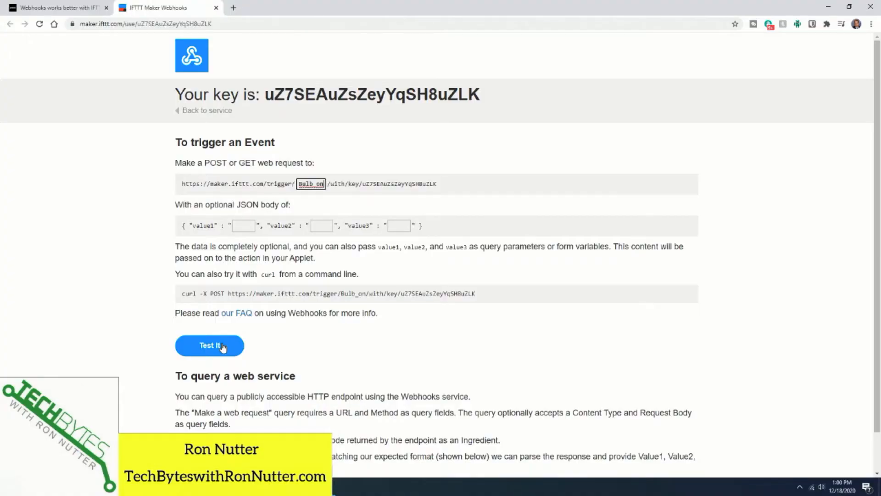
click(222, 347)
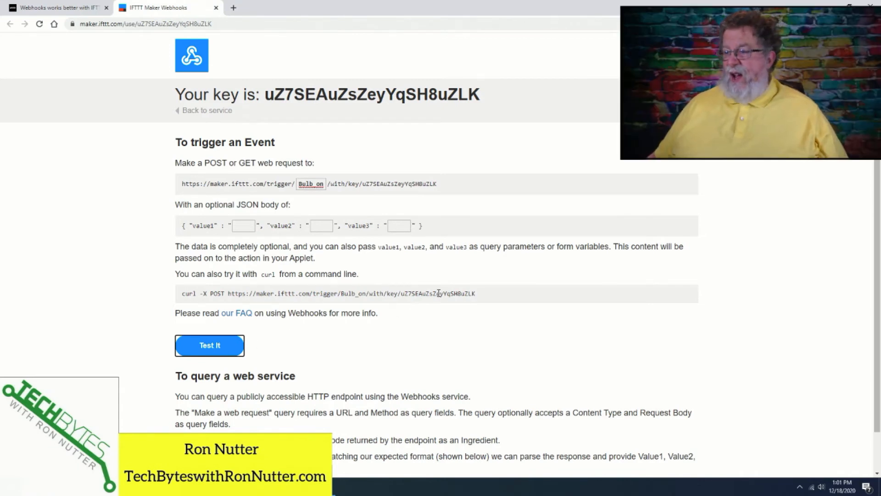
Copy the https trigger URL from the curl command, leaving out the curl -X POST part.
drag(476, 293, 222, 294)
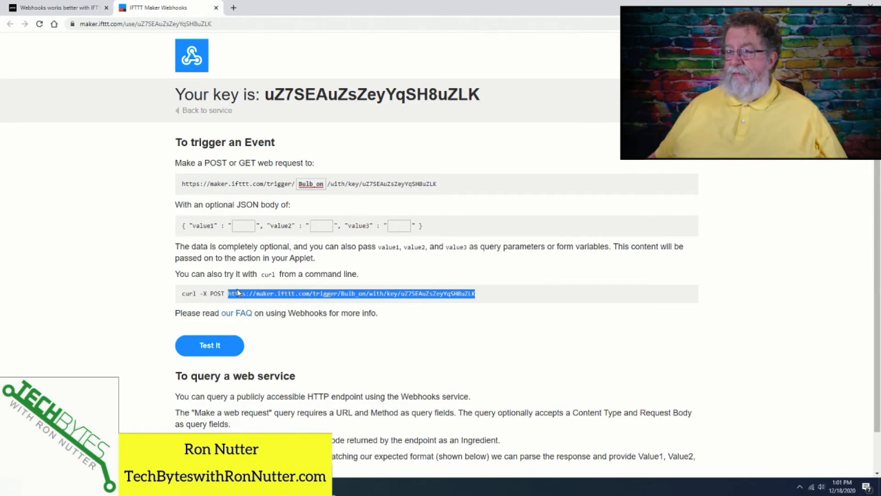
right_click(237, 293)
click(255, 303)
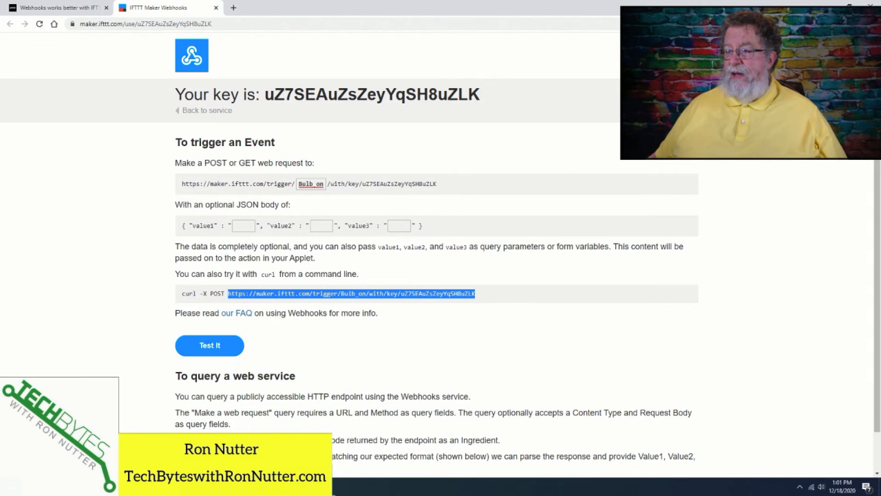
Switch to Stream Deck, assign a Website action to the last key of the second row, and title it Light On.
click(323, 486)
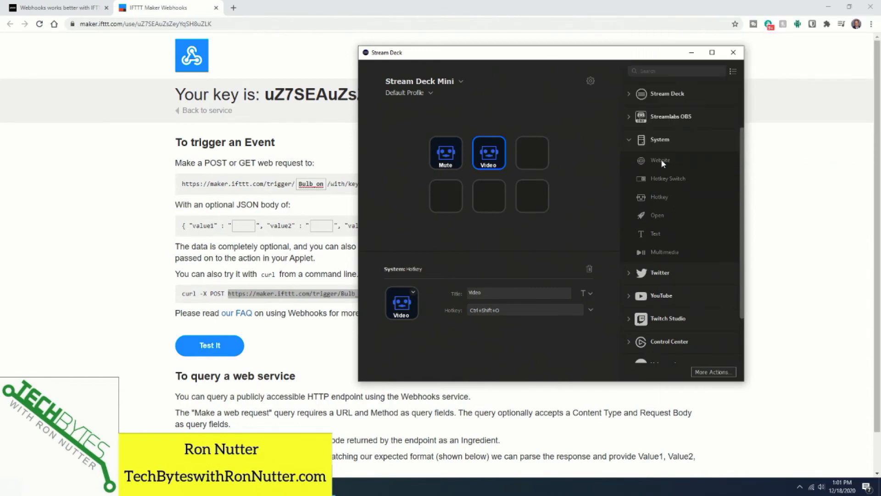
drag(660, 158, 538, 198)
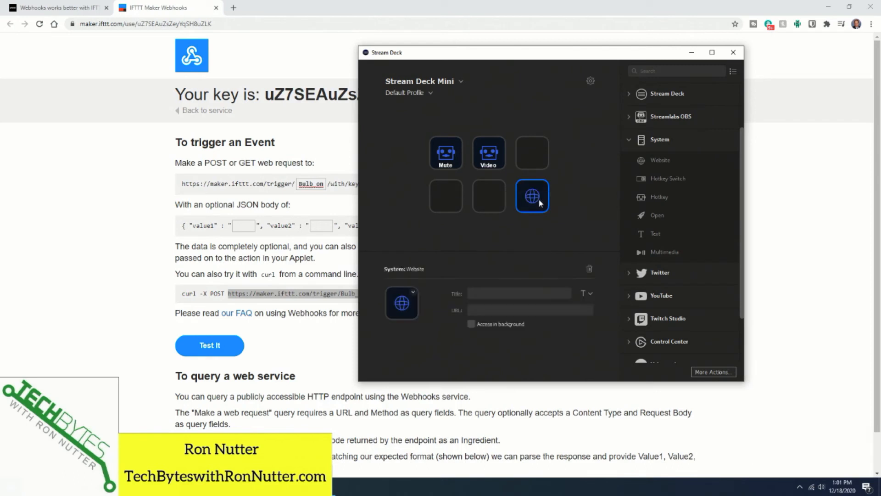
click(482, 294)
text(Bulb)
key(BackSpace)
key(BackSpace)
key(BackSpace)
key(BackSpace)
text(Light On)
Paste the copied webhook URL with its API key into the Light On key's URL field and enable Access in background.
key(Tab)
text(\\)
key(BackSpace)
key(BackSpace)
key(BackSpace)
key(BackSpace)
key(BackSpace)
key(BackSpace)
key(BackSpace)
key(BackSpace)
text(On)
key(ctrl+v)
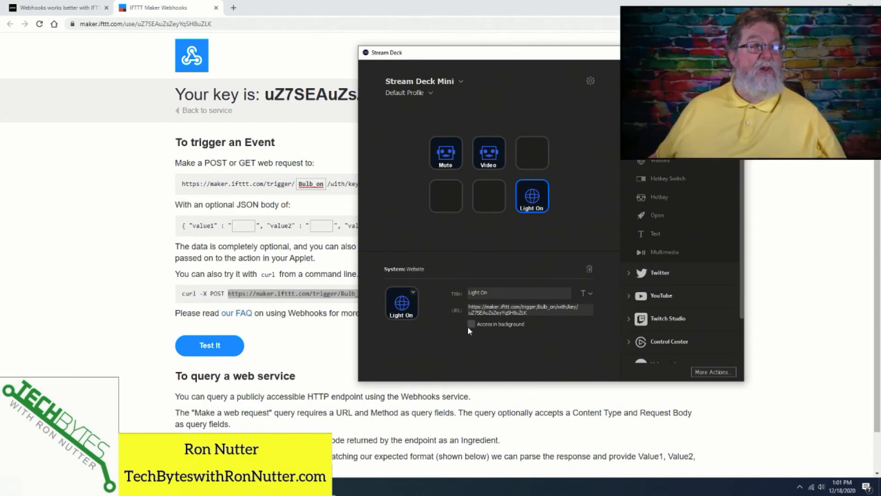
click(471, 323)
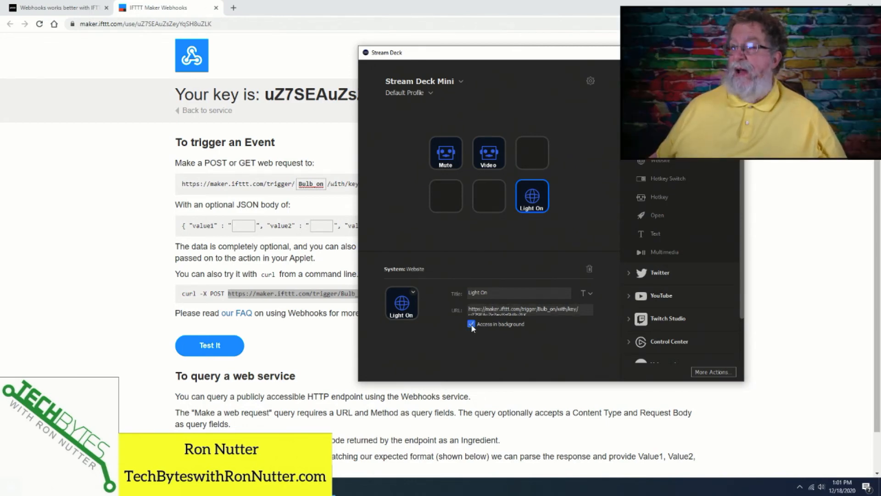
click(508, 104)
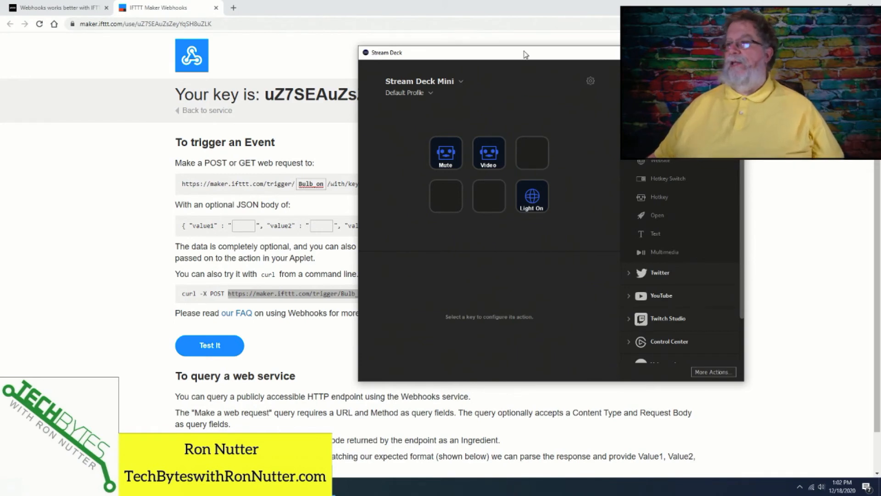
Move the Stream Deck window clear of the webcam area and create a new profile for the Stream Deck Mini.
drag(525, 54, 314, 76)
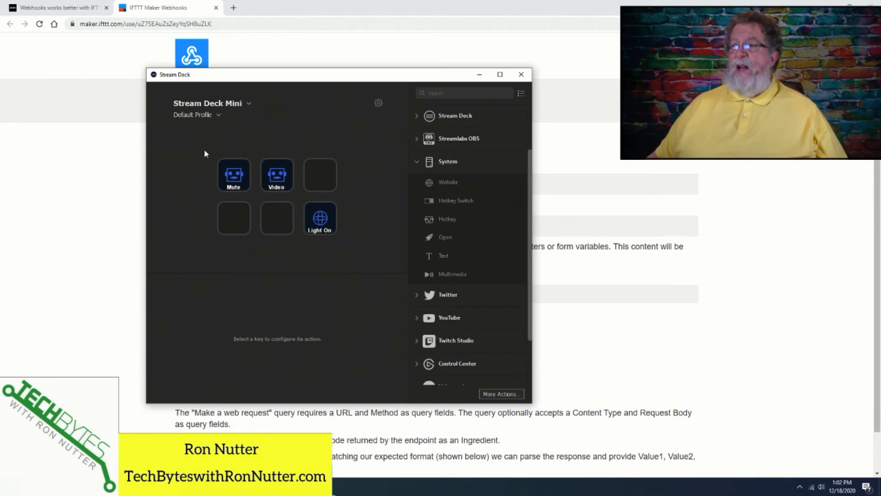
click(218, 116)
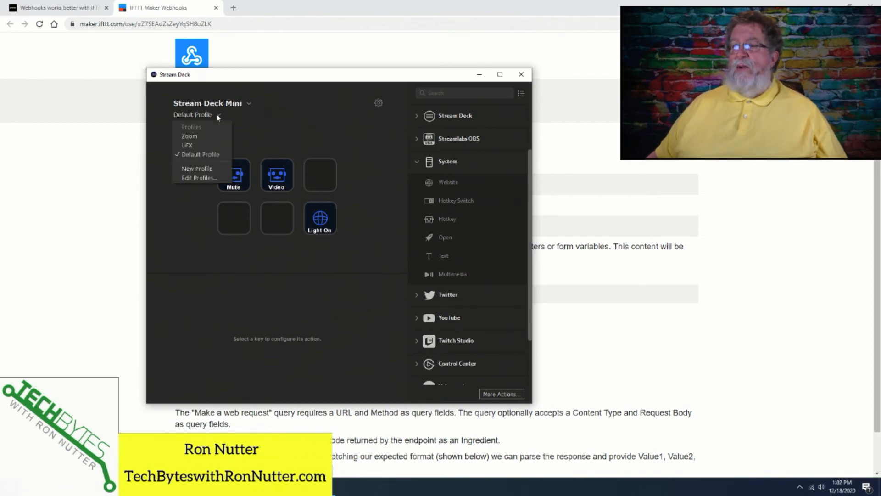
click(217, 171)
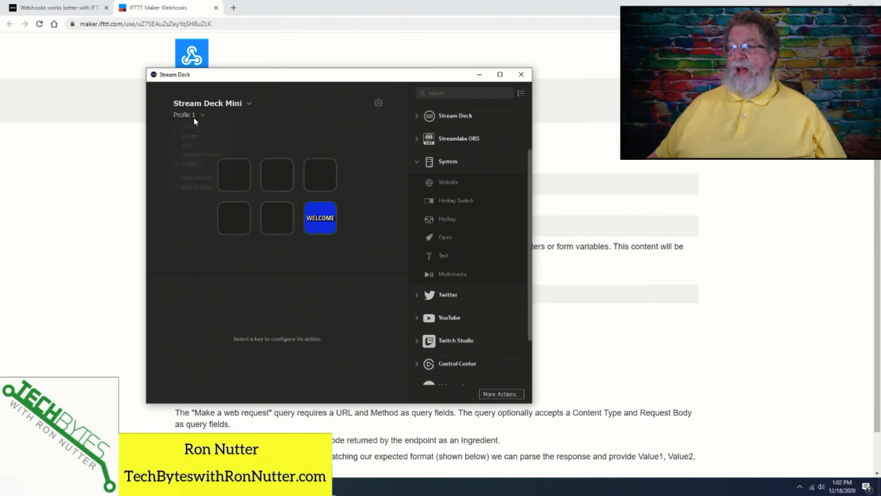
Rename Default Profile as Phillips in the profile preferences and close them.
click(193, 117)
click(204, 186)
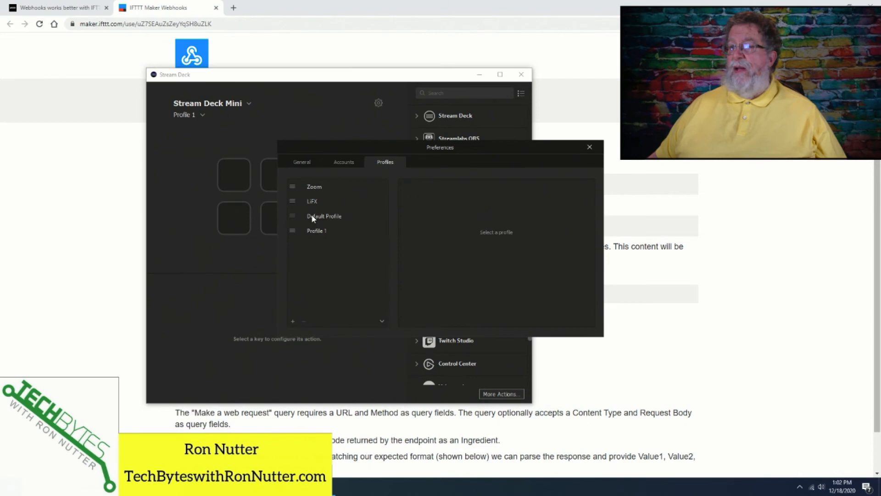
right_click(313, 218)
click(321, 224)
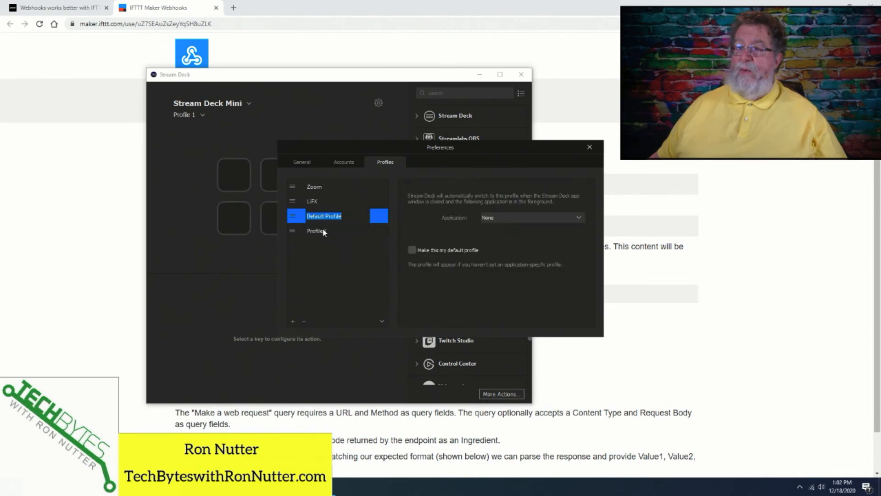
text(Phil)
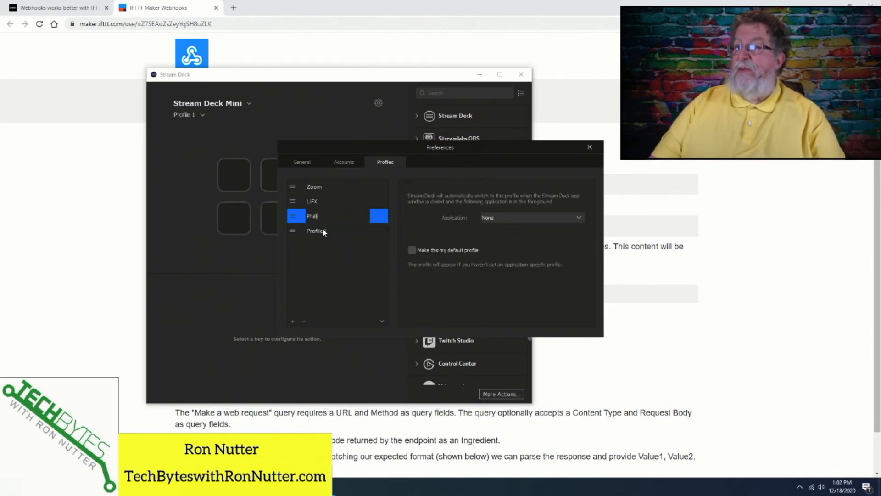
text(lips)
key(Return)
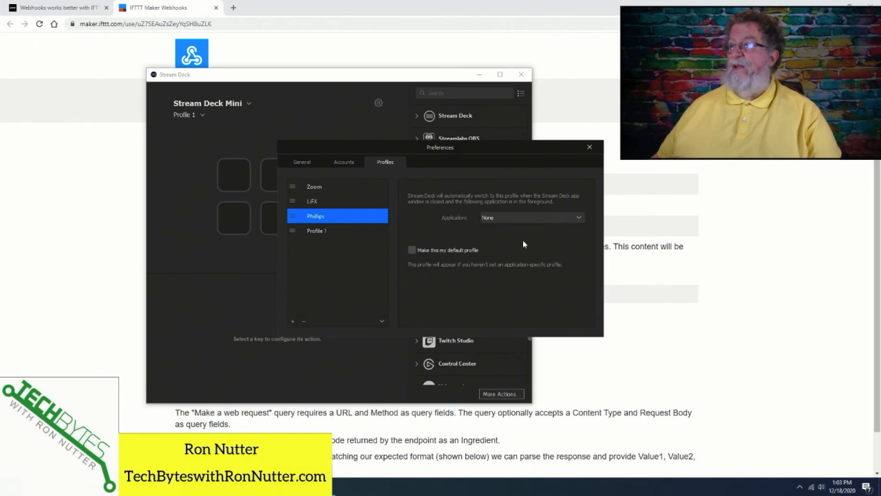
click(590, 147)
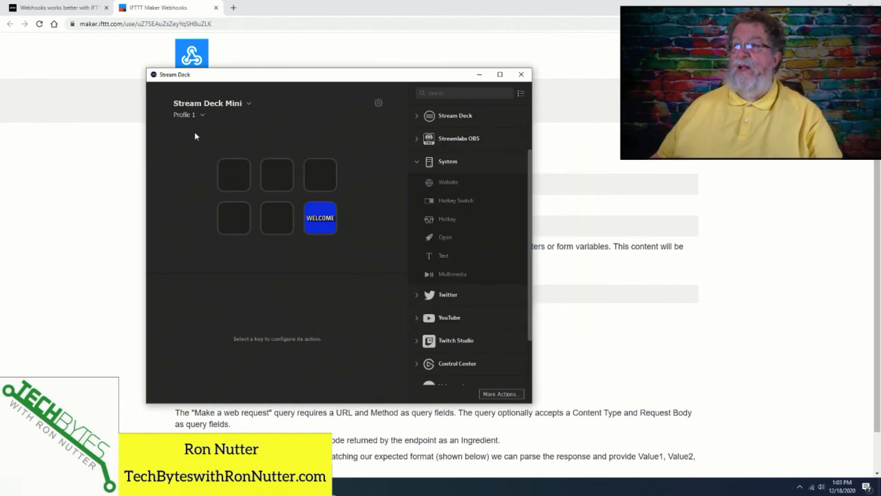
Switch to the Phillips profile and rename it as Teams in the profile preferences.
click(195, 115)
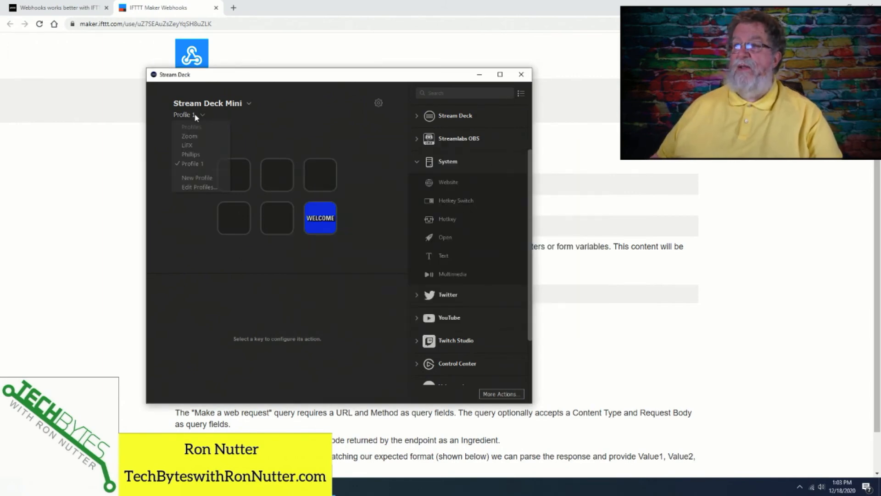
click(200, 156)
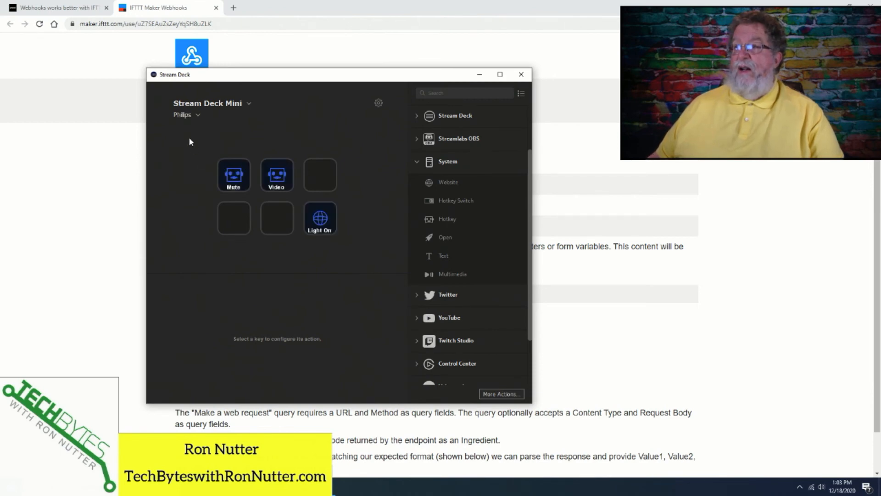
click(195, 115)
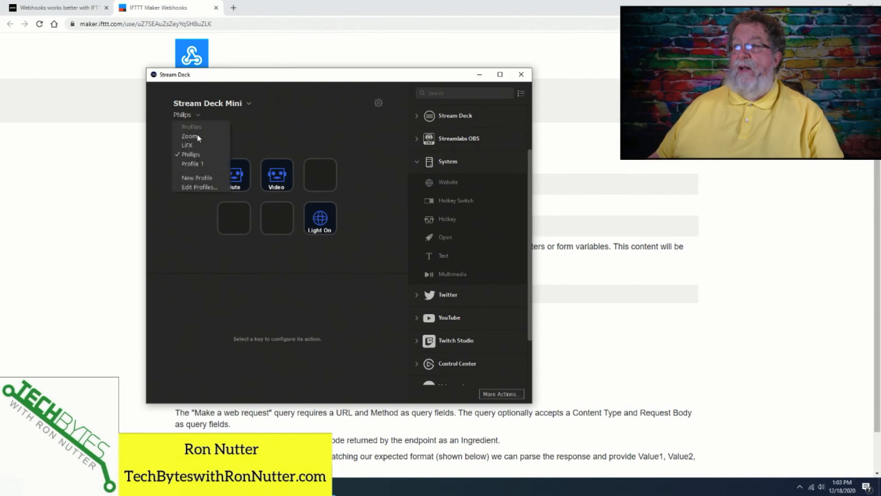
click(202, 190)
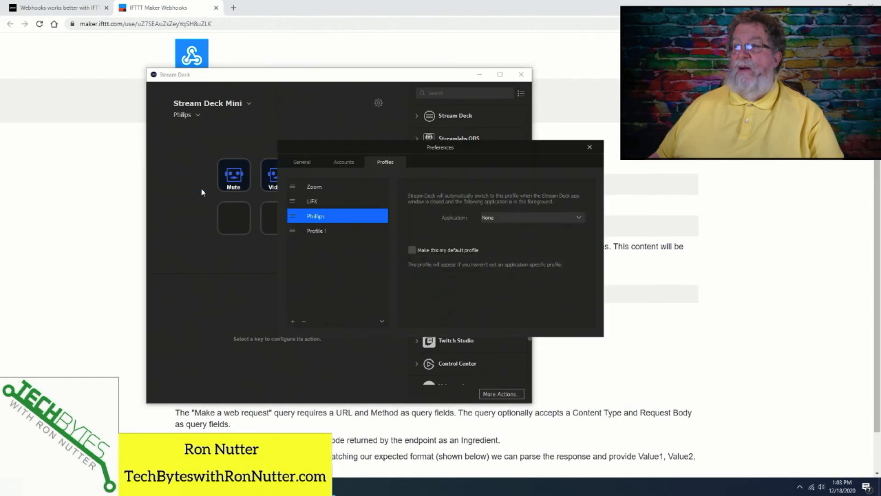
right_click(320, 220)
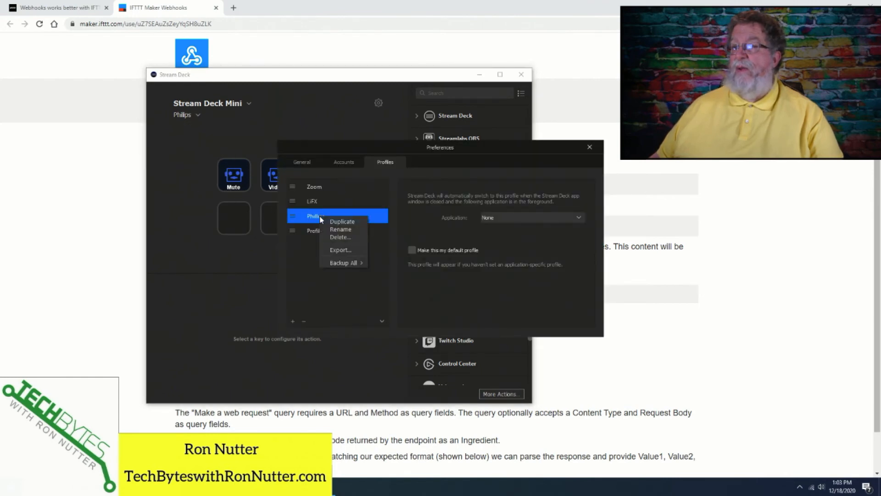
click(331, 229)
text(TEam)
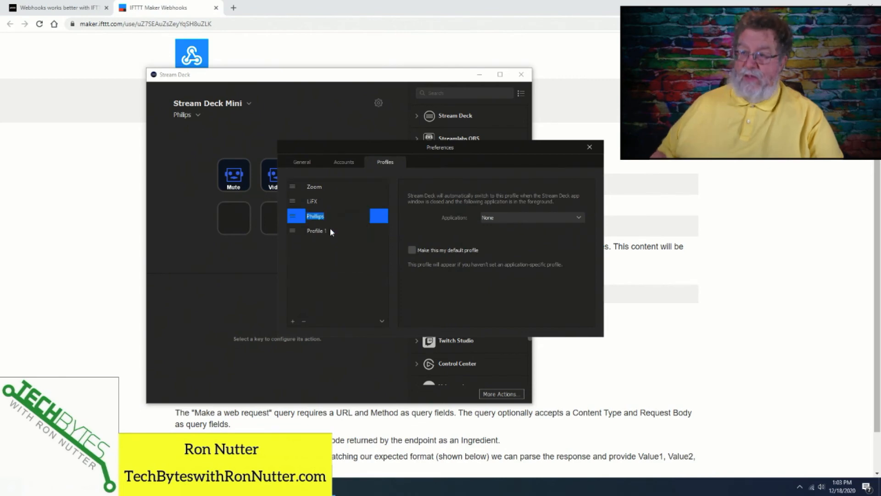
key(BackSpace)
key(BackSpace)
key(BackSpace)
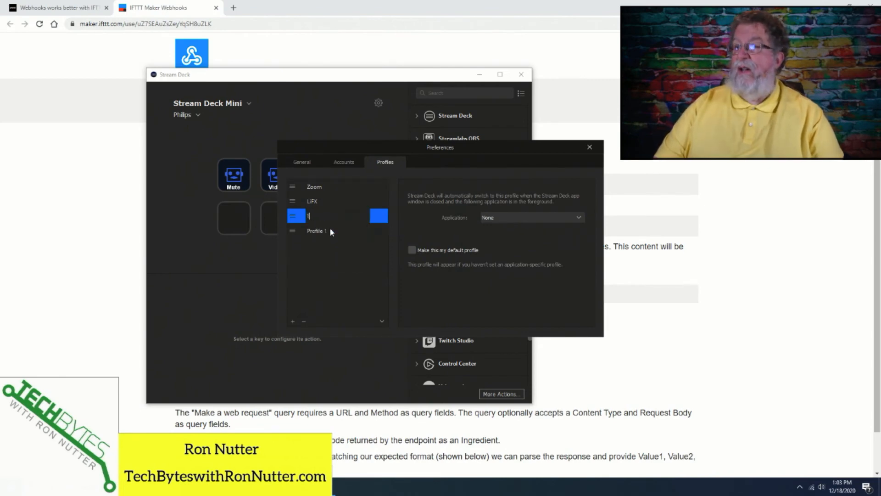
text(eams)
key(Return)
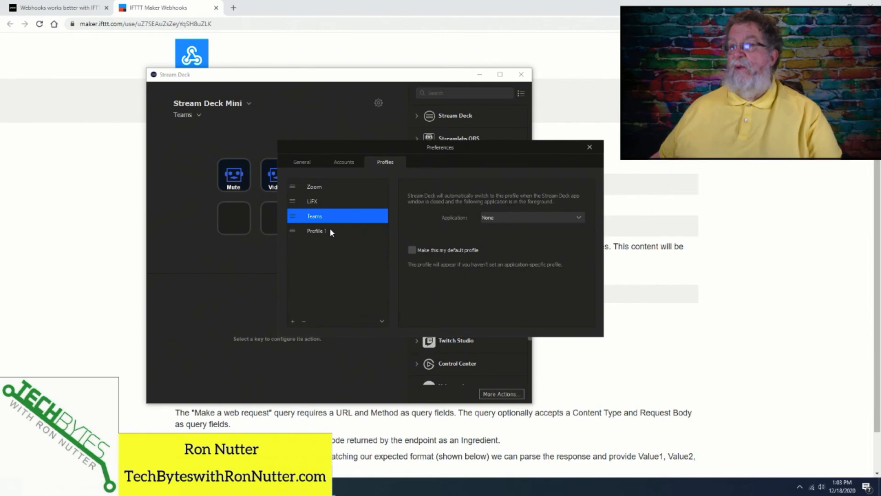
Rename Profile 1 as Phillips in the profile preferences and return to the key layout.
right_click(330, 230)
click(342, 242)
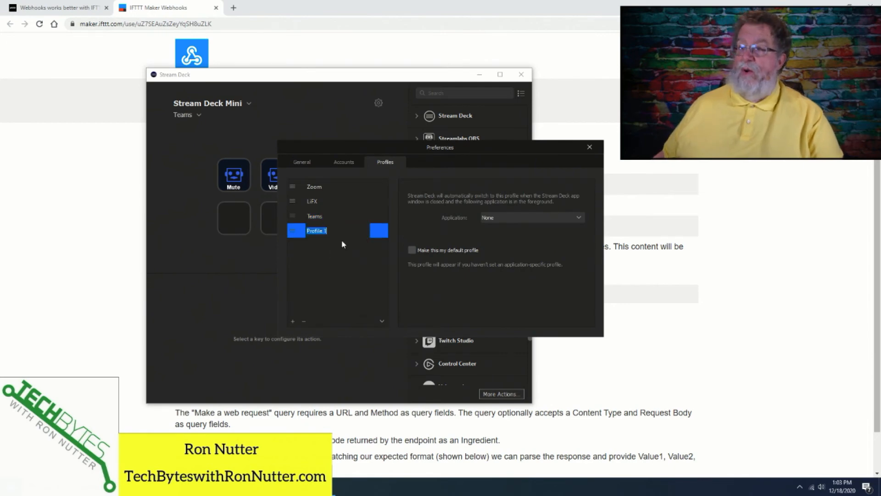
text(Ph)
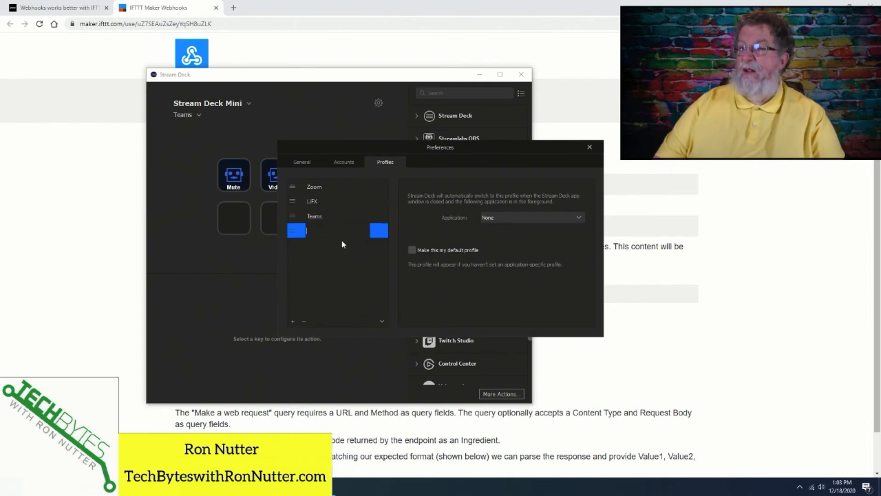
text(il)
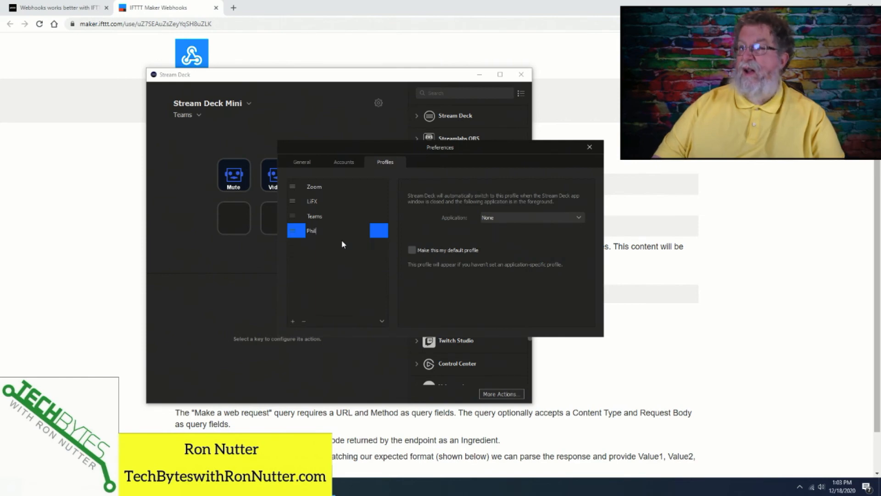
text(lips)
key(Return)
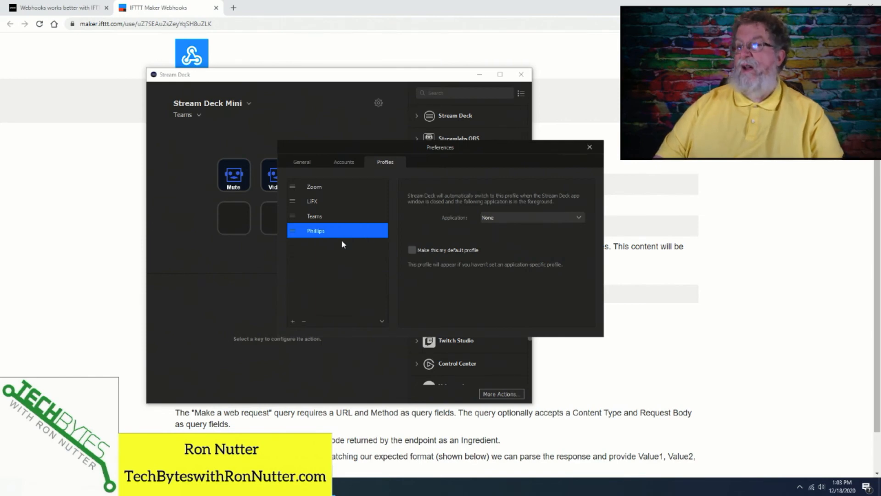
click(186, 275)
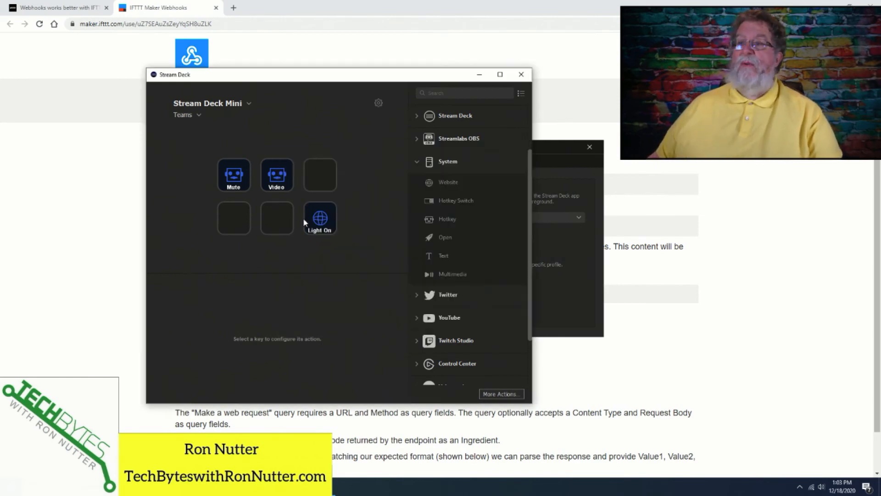
Copy the Light On key from the Teams profile and paste it into the first key of the Phillips profile.
right_click(317, 220)
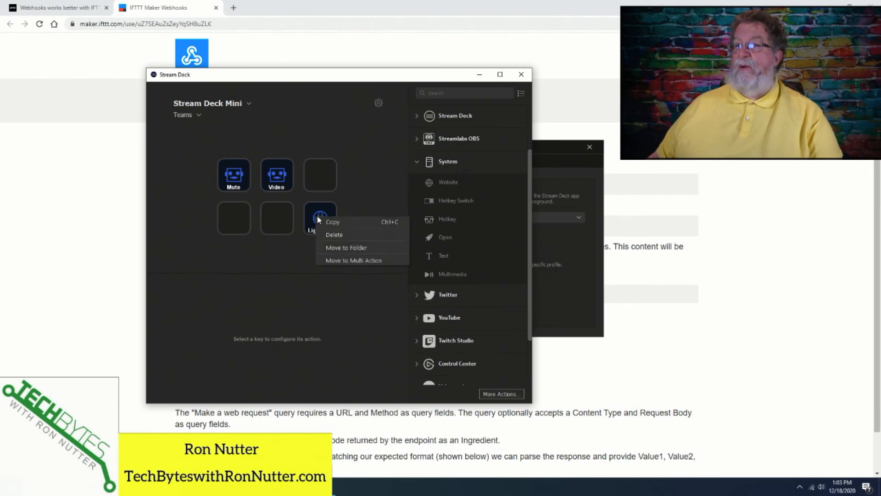
click(333, 221)
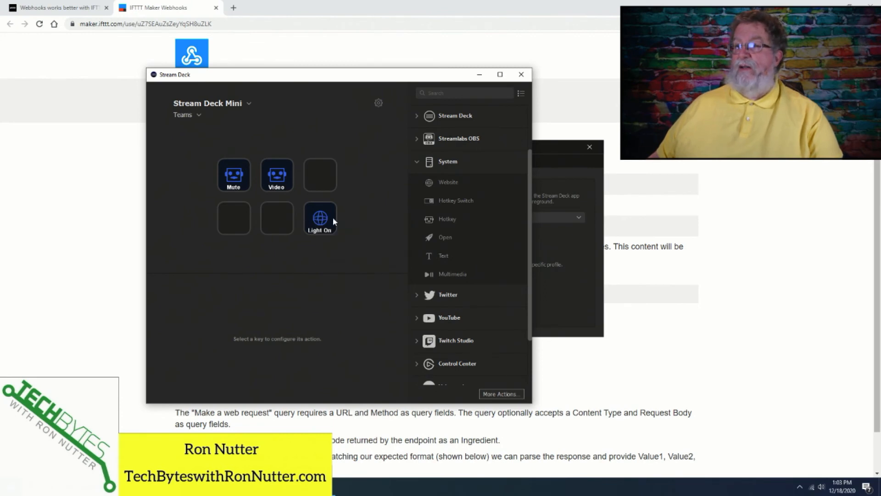
click(199, 118)
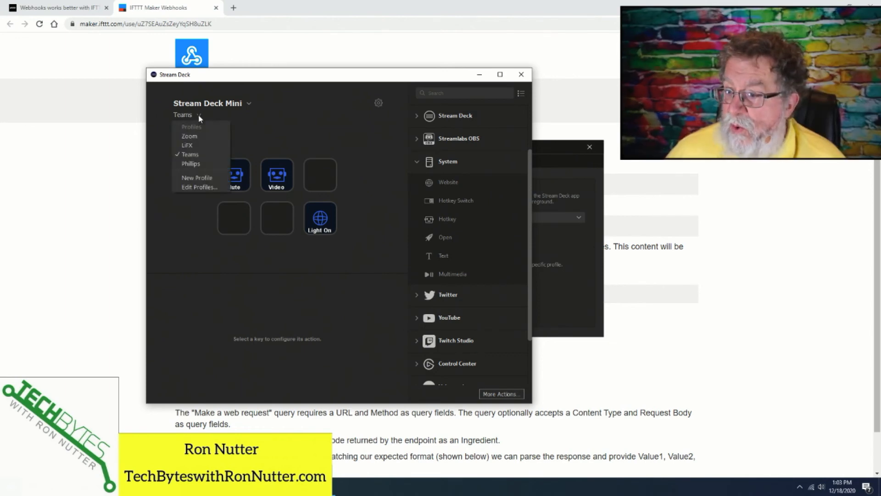
click(206, 167)
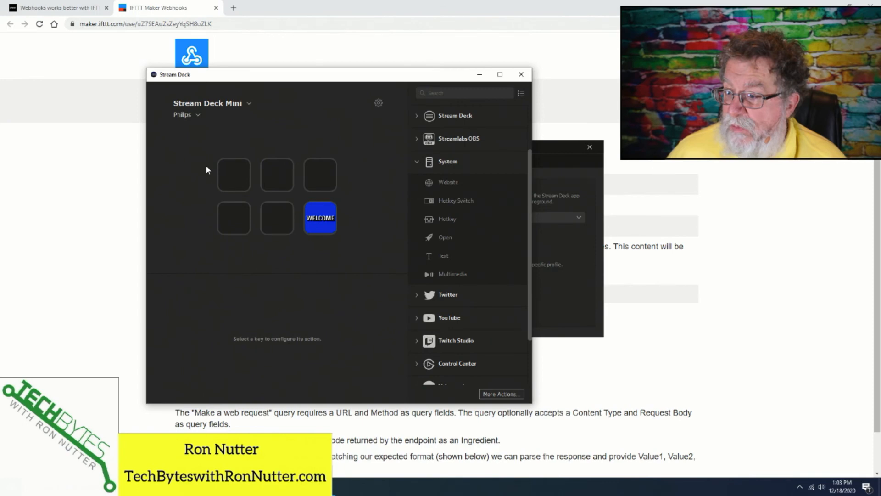
click(237, 178)
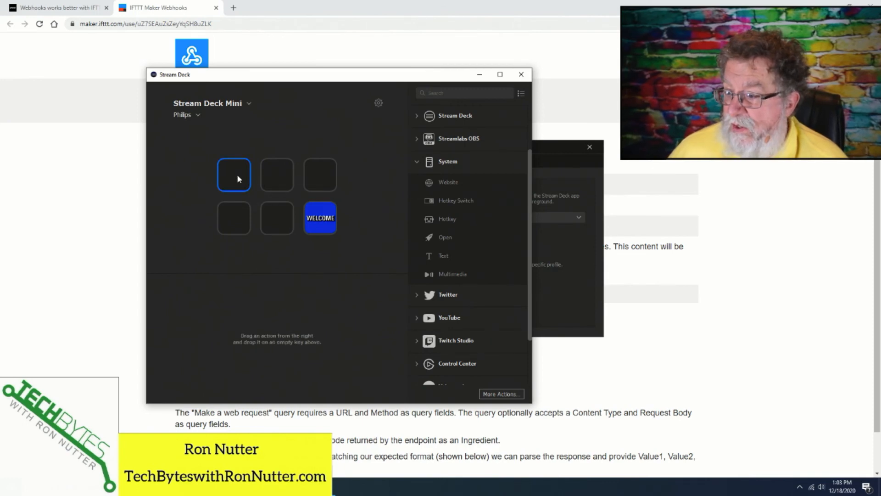
right_click(237, 175)
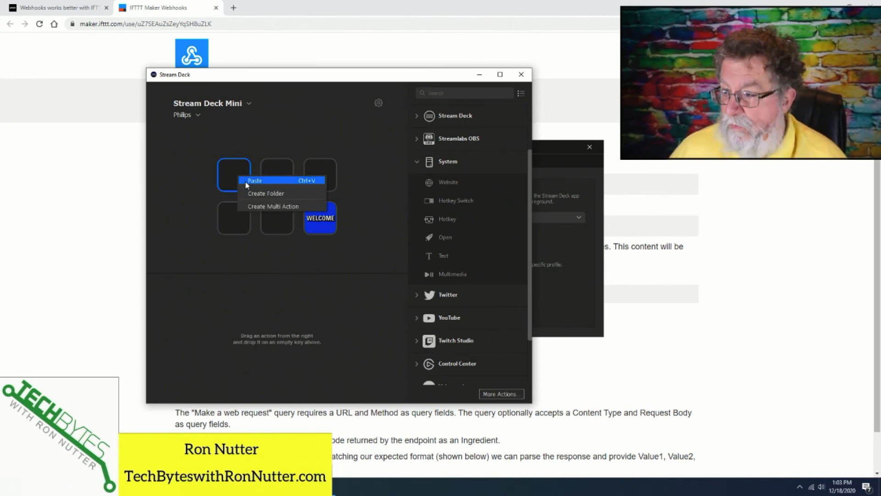
click(246, 182)
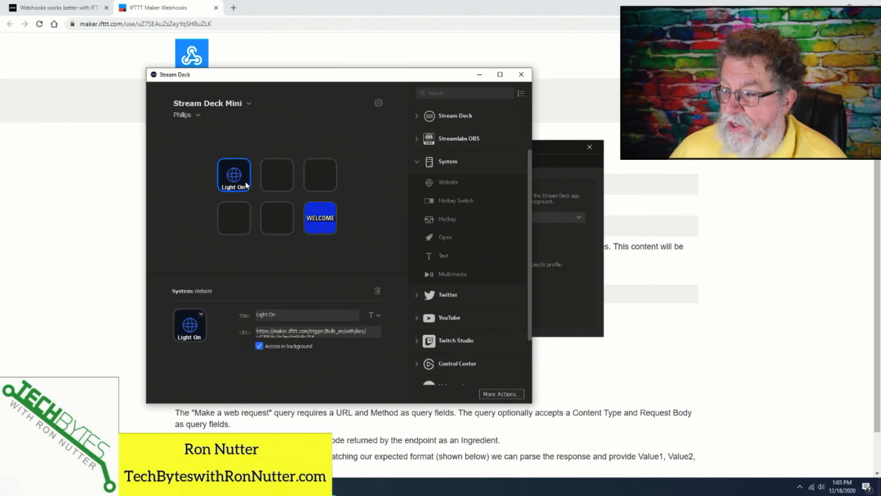
Delete the WELCOME key from the Phillips profile.
right_click(316, 220)
click(331, 244)
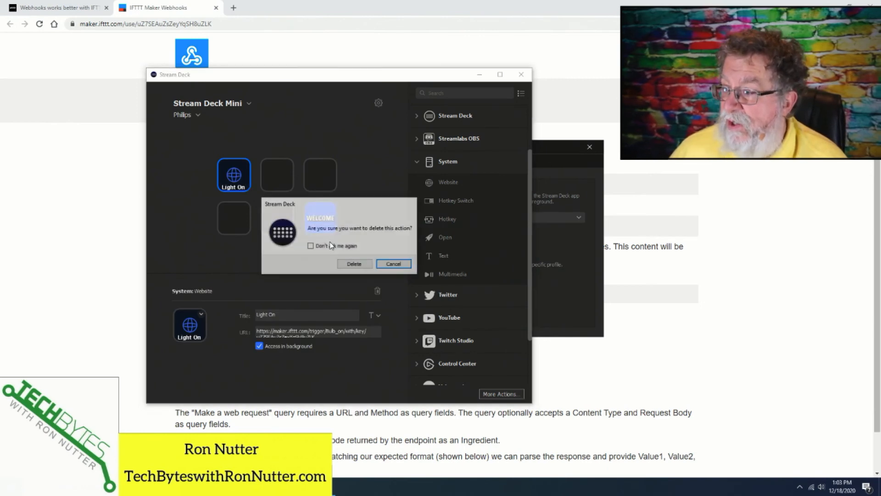
click(350, 264)
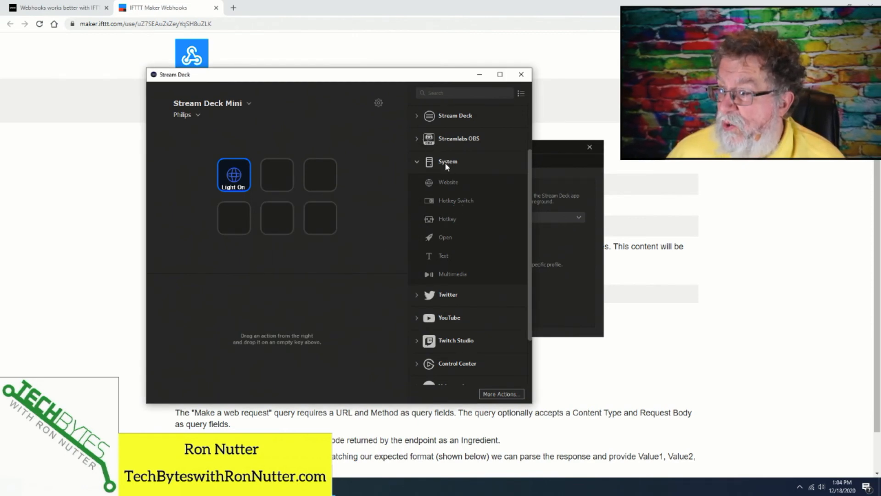
Add a Switch Profile action to the last key of the Phillips profile, titled Teams and set to the Teams profile.
click(418, 117)
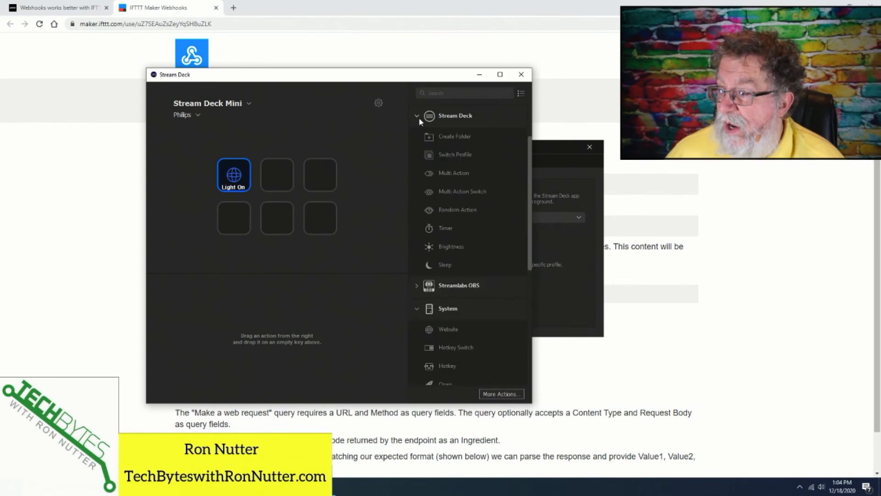
drag(448, 157, 320, 218)
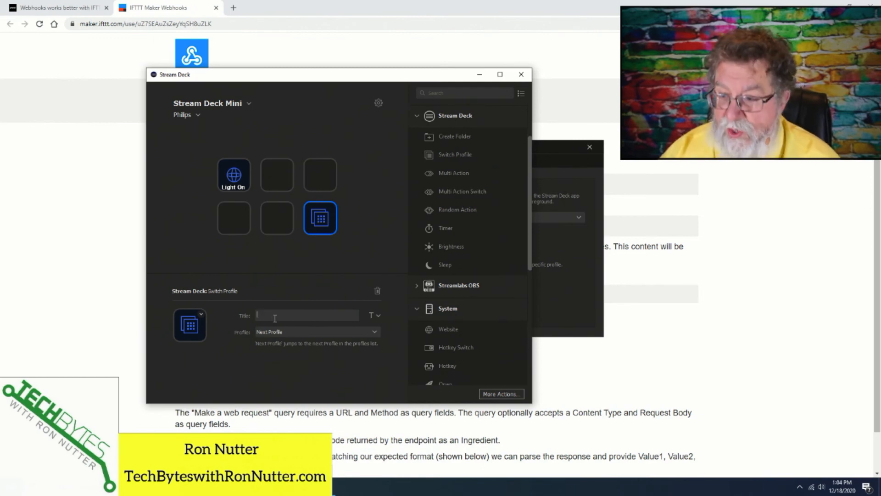
text(TEams)
key(BackSpace)
key(BackSpace)
key(BackSpace)
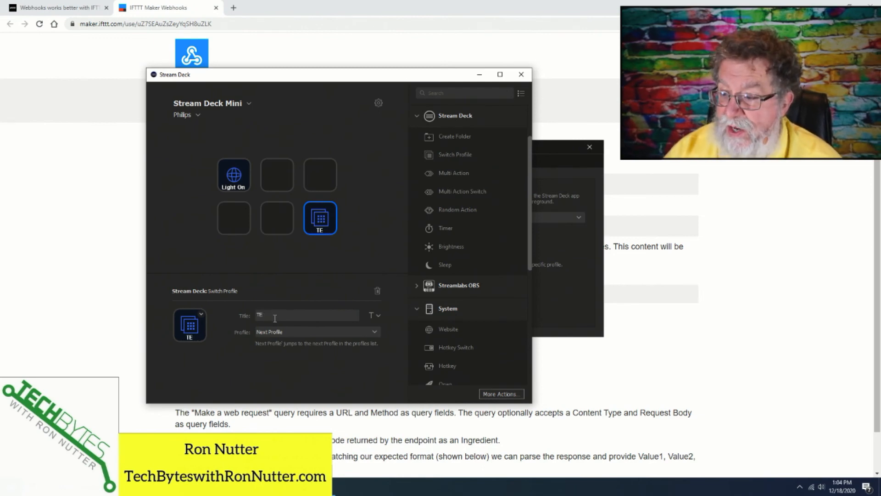
key(BackSpace)
text(eams)
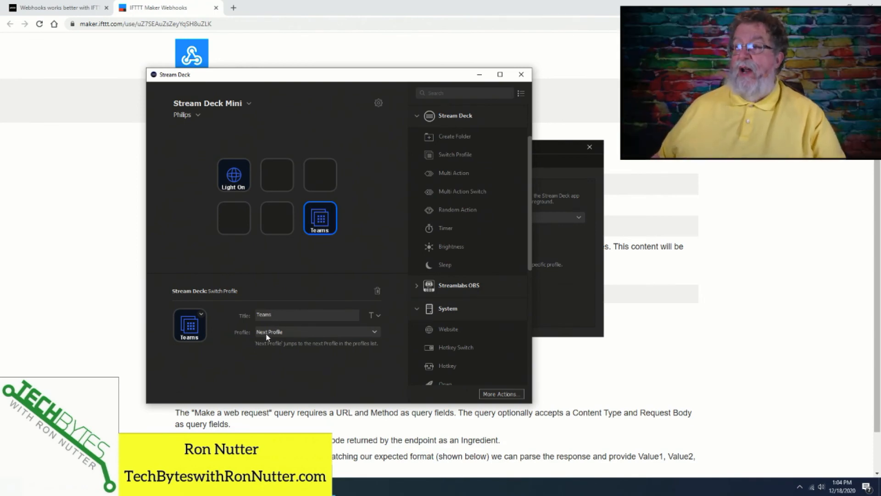
click(293, 334)
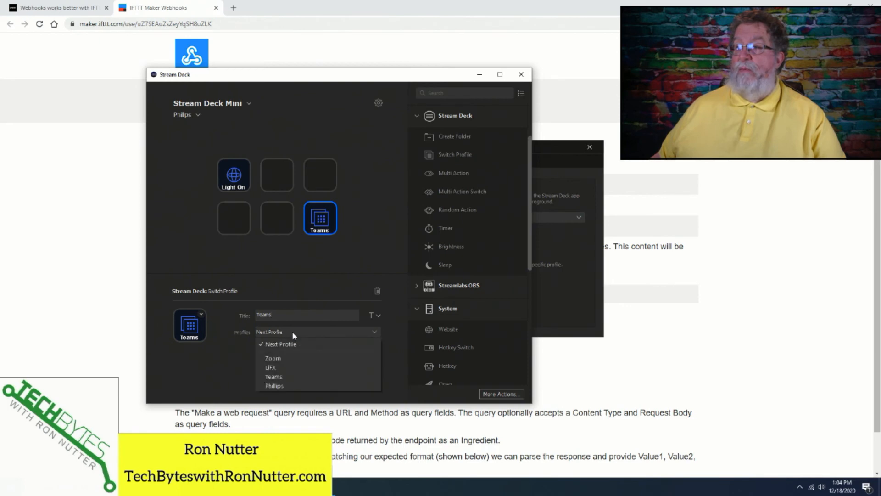
click(287, 377)
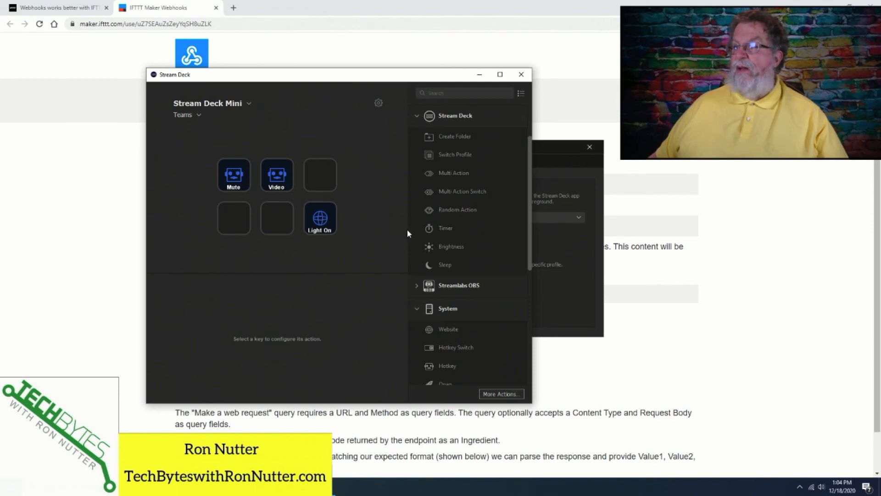
Replace the Teams profile's Light On key with a Switch Profile action titled Phillips and set to the Phillips profile.
drag(458, 153, 332, 218)
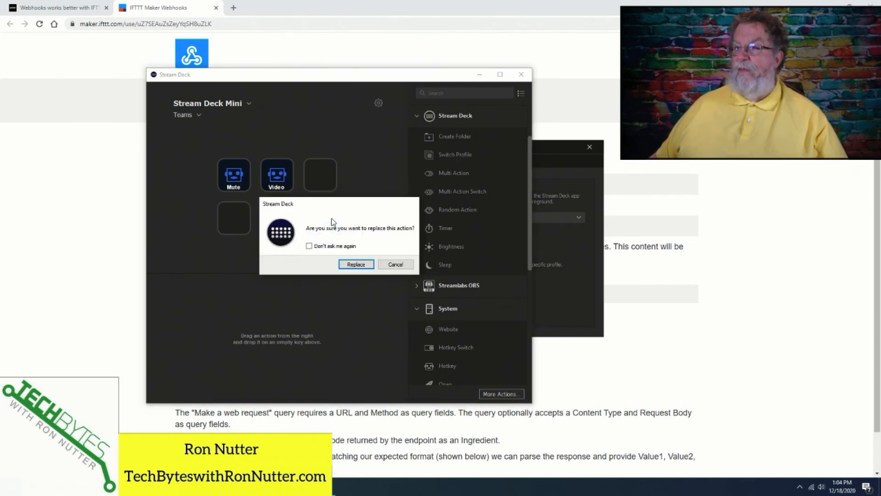
click(360, 265)
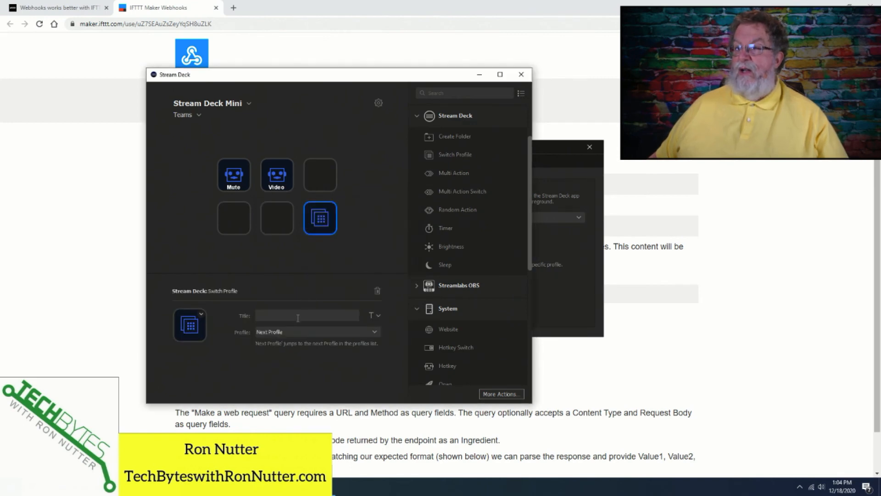
text(Ph)
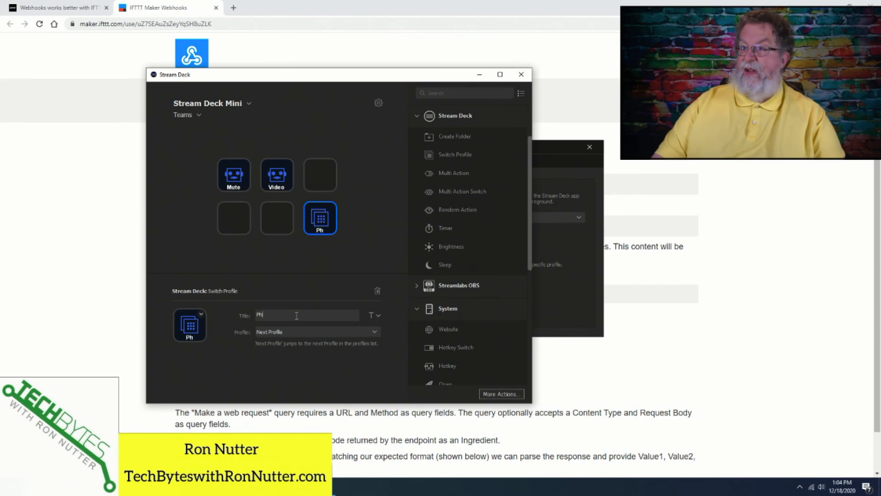
text(illips)
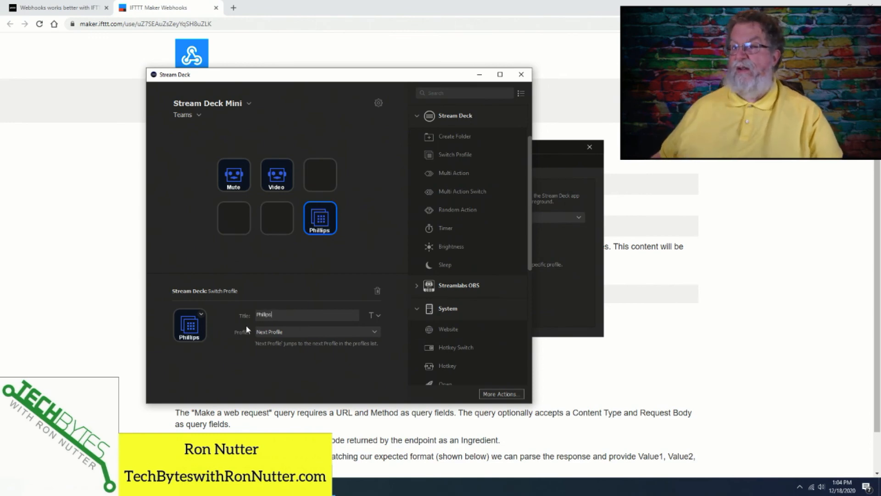
click(309, 331)
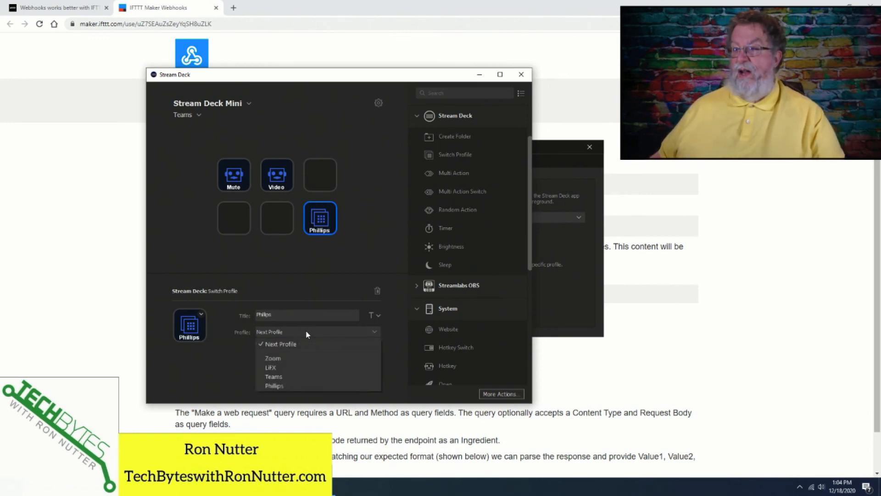
click(292, 386)
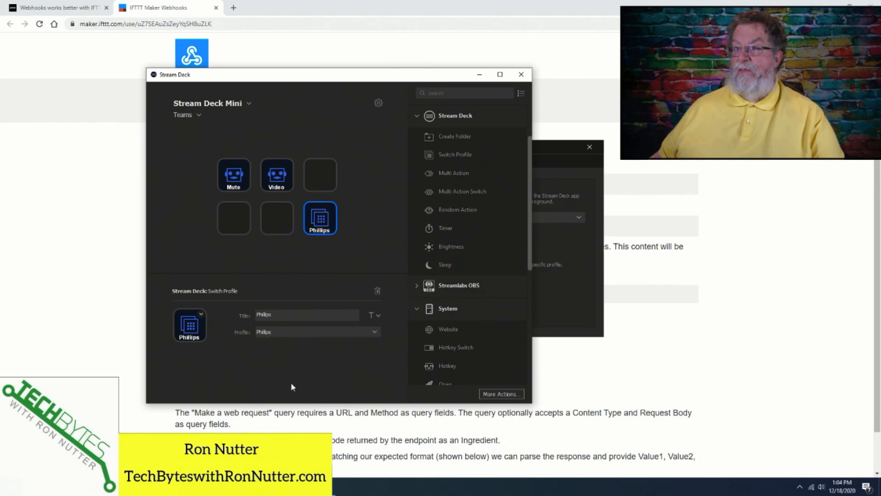